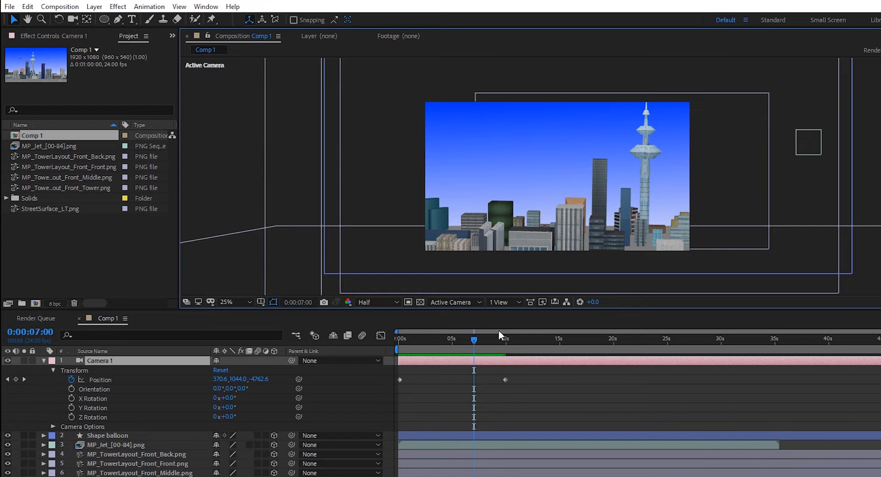
Step: Play back the city flyover from the start of the composition to review the camera move, then park the time at 0:00:03:09
{"action": "left_click", "coordinate": [398, 340]}
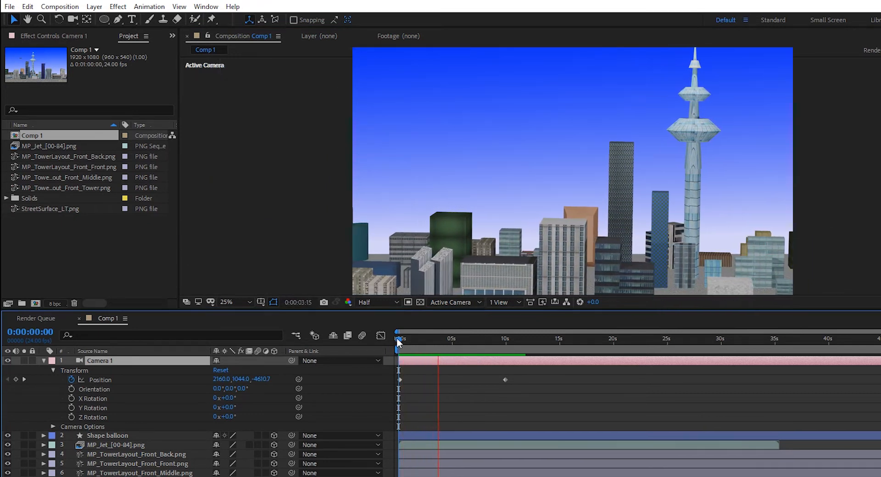
{"action": "key", "text": "space"}
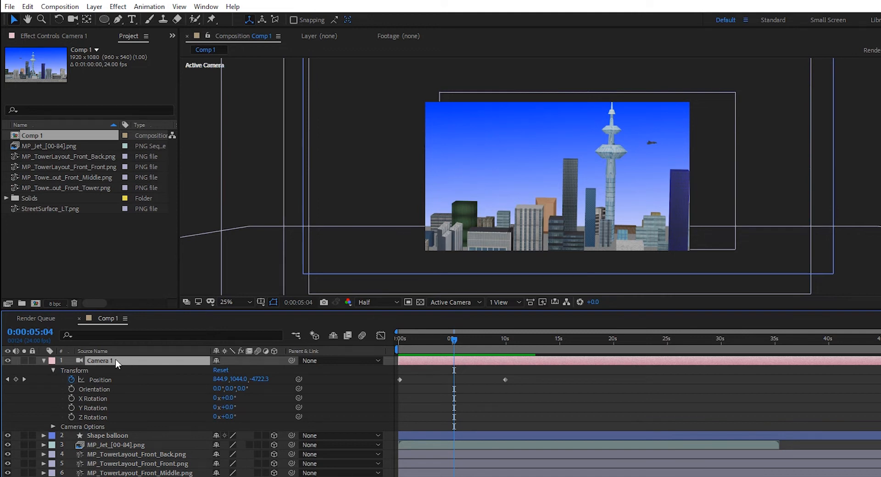
{"action": "left_click", "coordinate": [94, 6]}
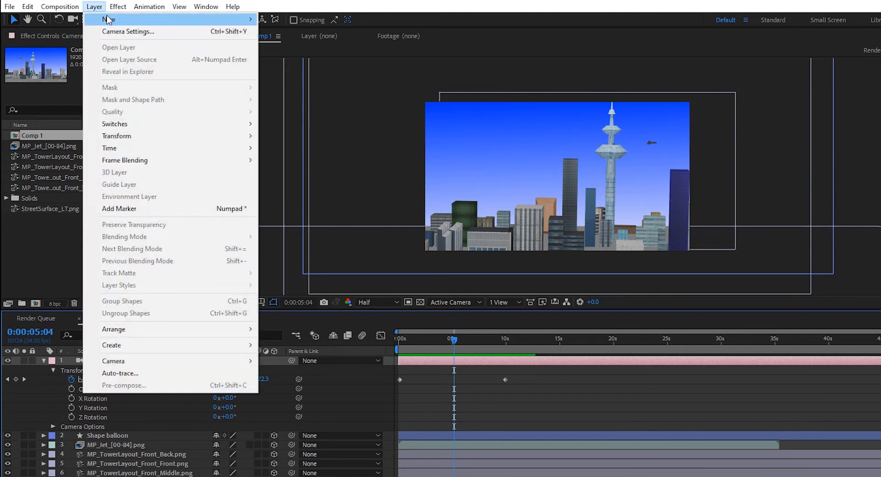
{"action": "mouse_move", "coordinate": [110, 19]}
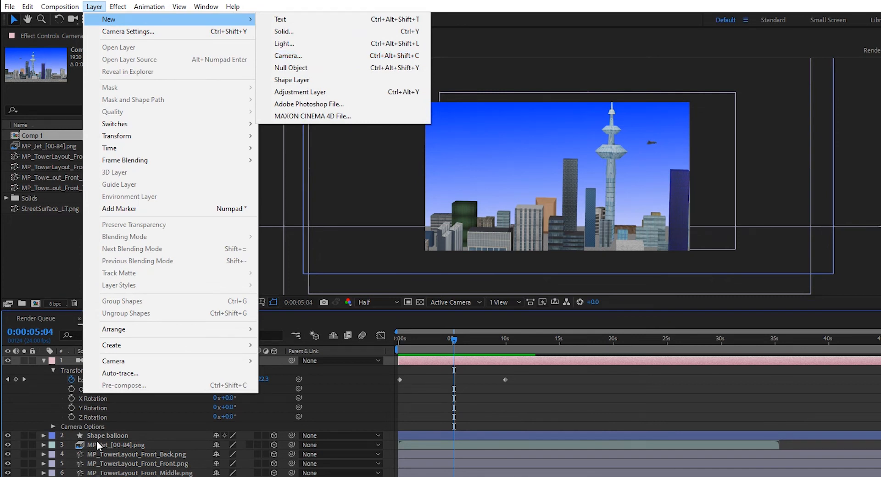
{"action": "left_click", "coordinate": [117, 473]}
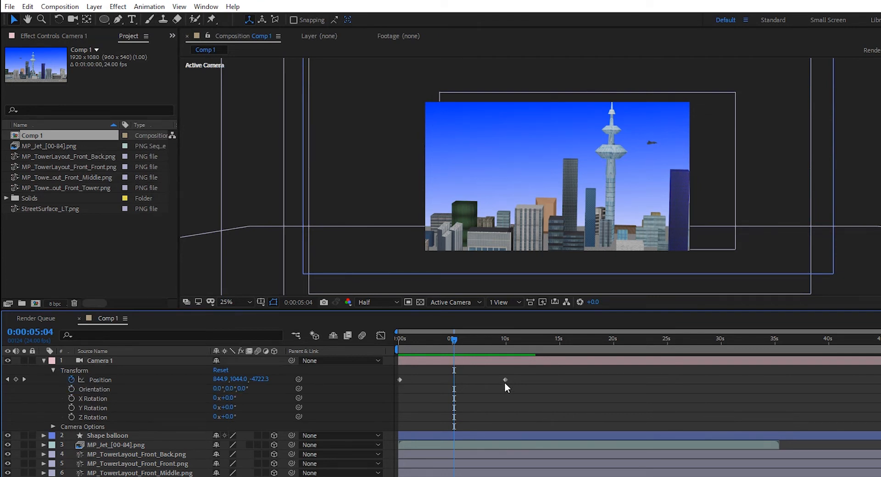
{"action": "key", "text": "space"}
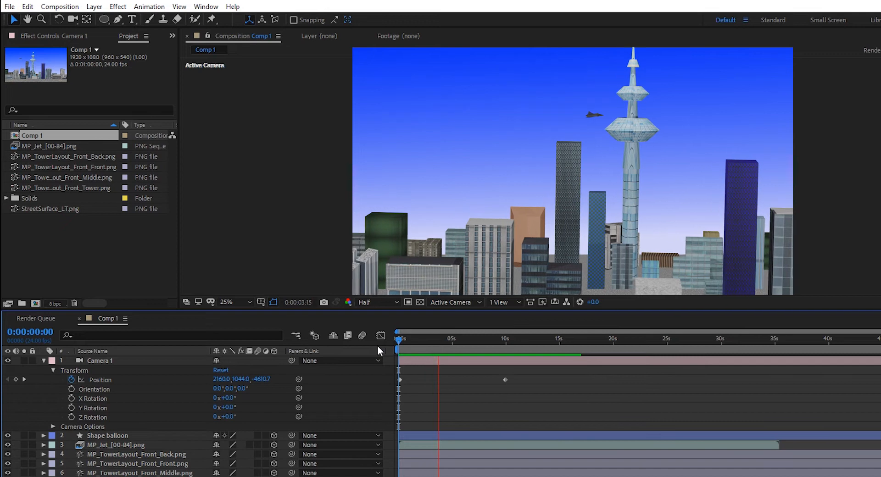
{"action": "key", "text": "space"}
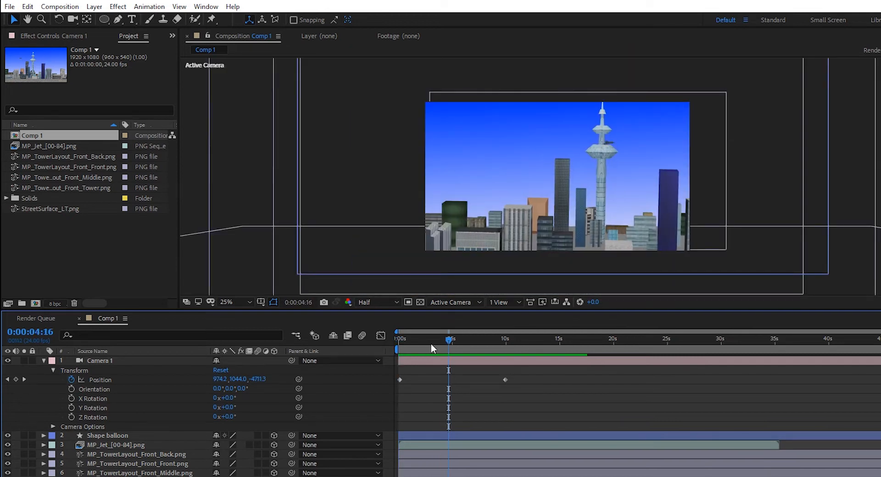
{"action": "mouse_move", "coordinate": [426, 341]}
{"action": "left_mouse_down"}
{"action": "mouse_move", "coordinate": [410, 340]}
{"action": "mouse_move", "coordinate": [434, 340]}
{"action": "left_mouse_up"}
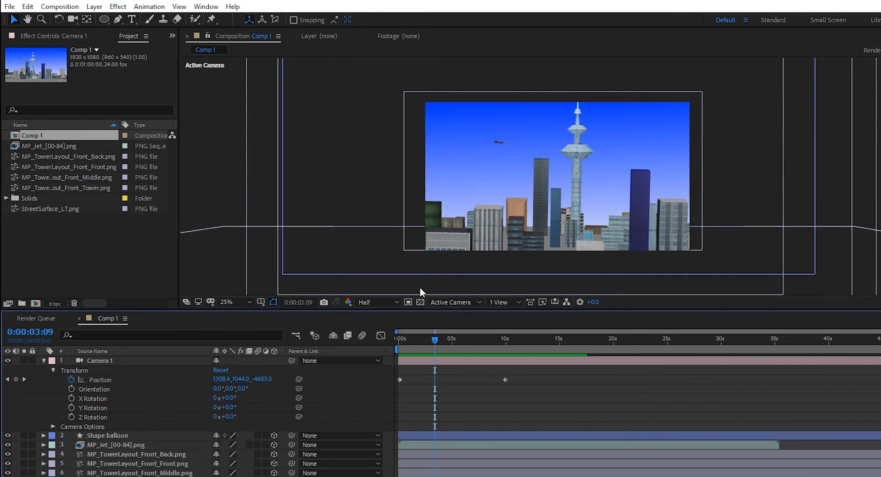
Step: Add a new null object to Comp 1 and make it a 3D layer
{"action": "left_click", "coordinate": [226, 304]}
{"action": "left_click", "coordinate": [234, 316]}
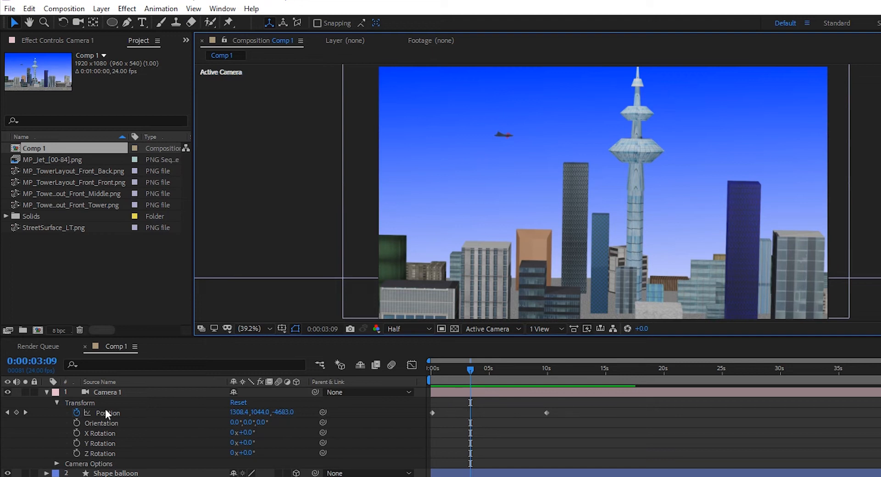
{"action": "left_click", "coordinate": [101, 9]}
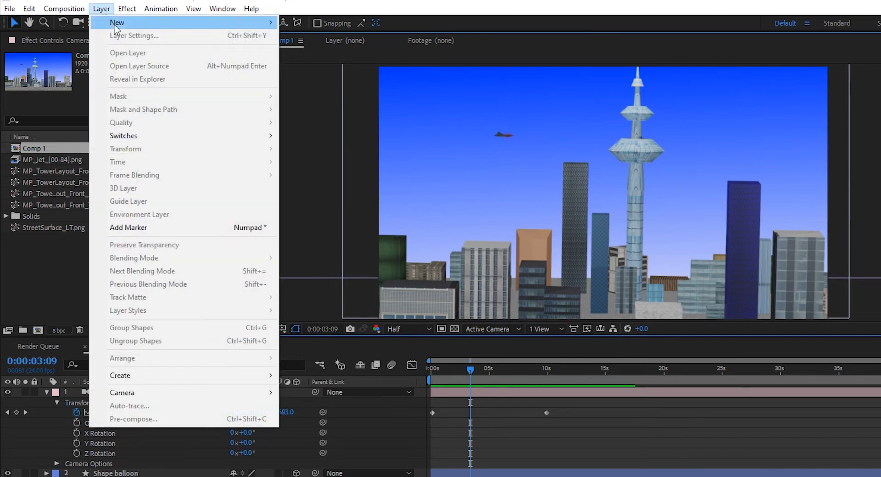
{"action": "mouse_move", "coordinate": [120, 24]}
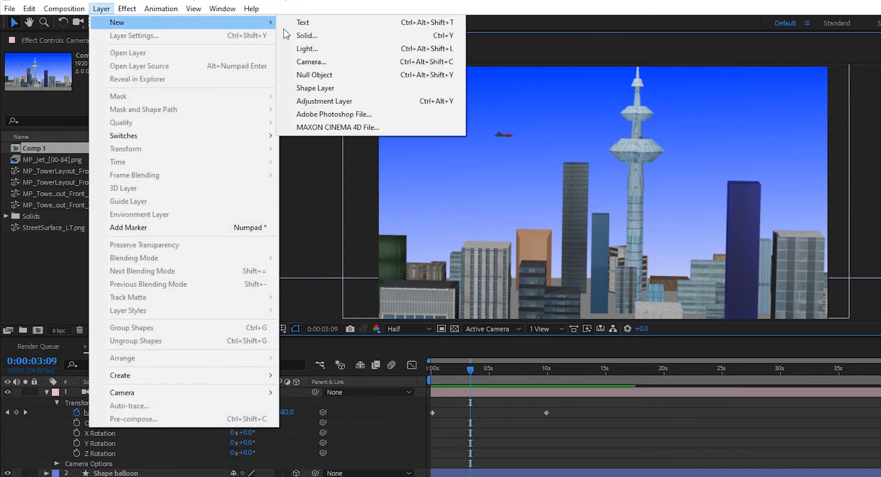
{"action": "left_click", "coordinate": [333, 77]}
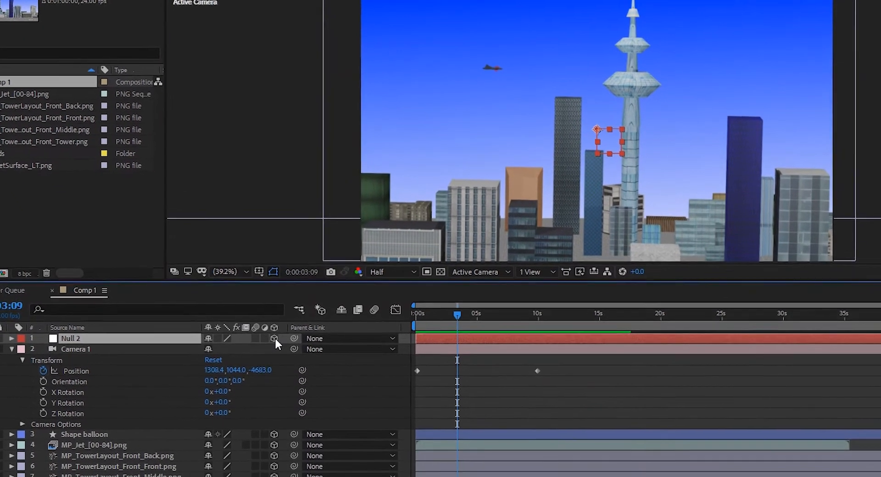
{"action": "left_click", "coordinate": [285, 366]}
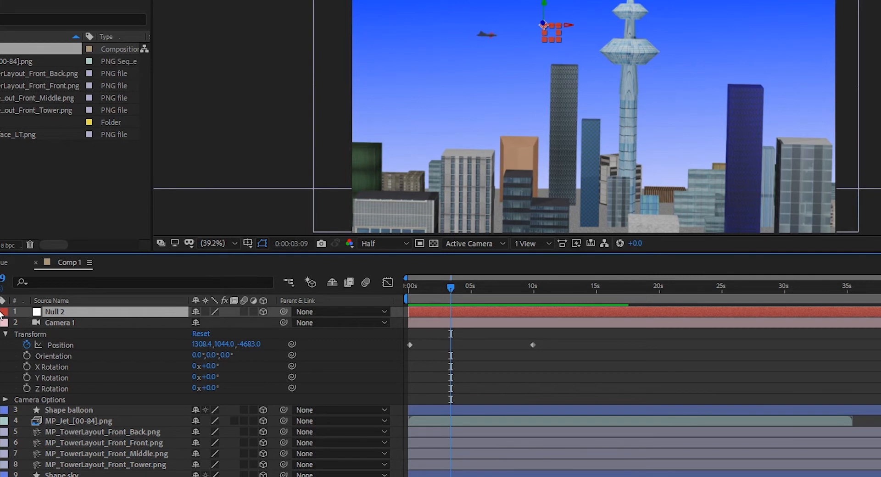
Step: Expand the null's transform properties and parent Camera 1 to the Null 2 layer
{"action": "left_click", "coordinate": [6, 313]}
{"action": "left_click", "coordinate": [5, 323]}
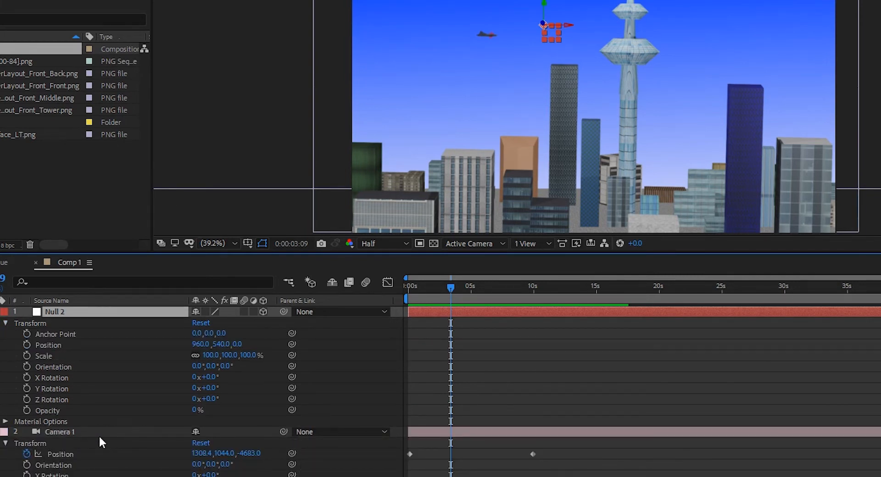
{"action": "left_click", "coordinate": [307, 432]}
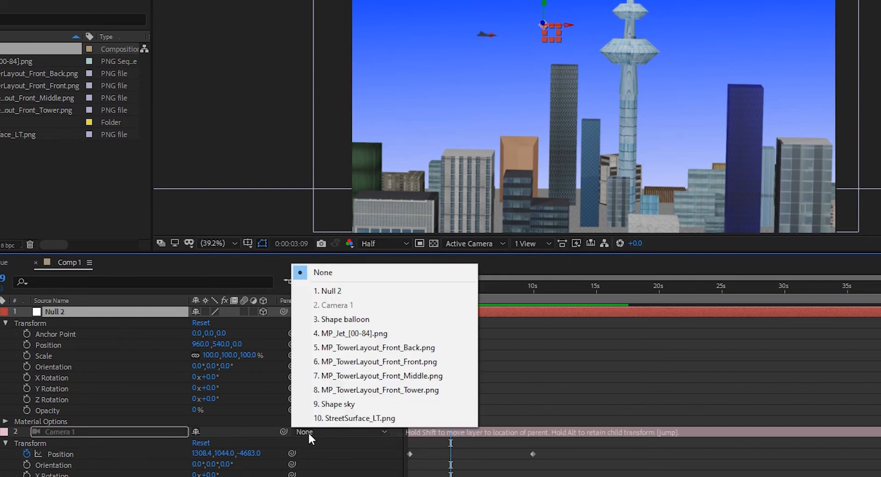
{"action": "left_click", "coordinate": [343, 292]}
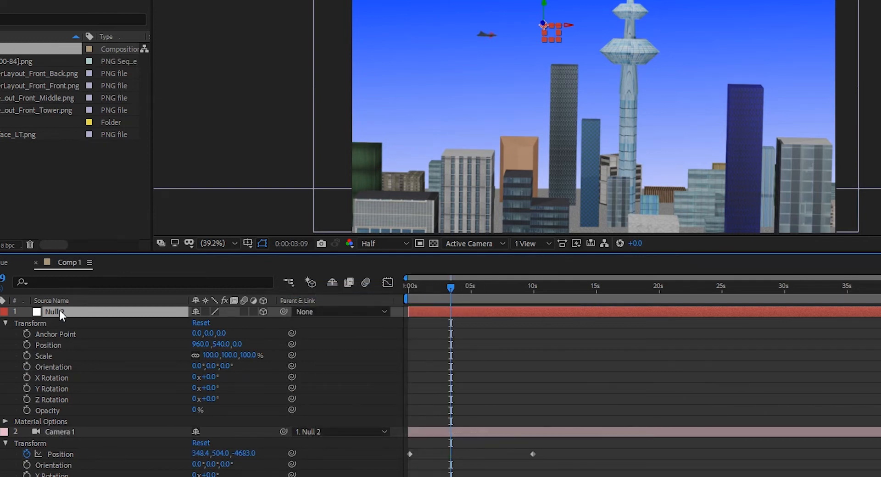
Step: Rename the null layer as "Null shake"
{"action": "right_click", "coordinate": [59, 309]}
{"action": "left_click", "coordinate": [68, 307]}
{"action": "key", "text": "Right"}
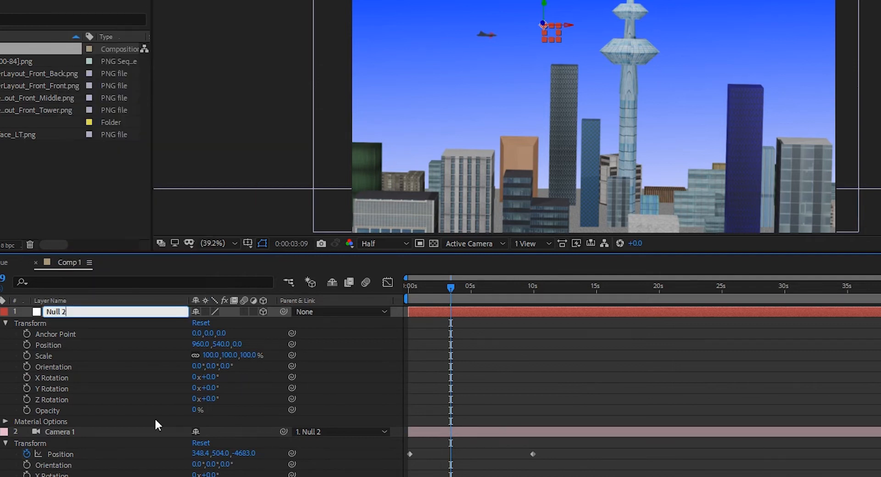
{"action": "key", "text": "BackSpace"}
{"action": "type", "text": "shake"}
{"action": "key", "text": "Return"}
{"action": "left_click", "coordinate": [151, 432]}
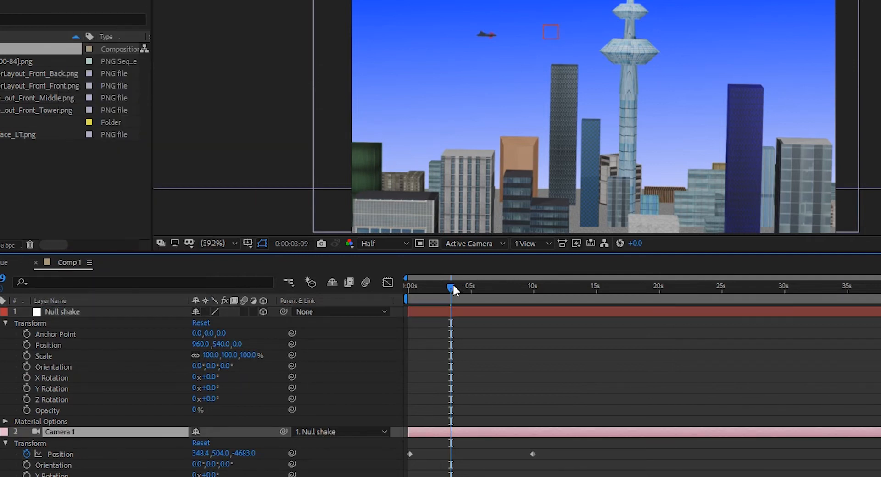
Step: Add two Position keyframes with unchanged values to Null shake, at 0:00:03:08 and 0:00:03:16
{"action": "mouse_move", "coordinate": [452, 288]}
{"action": "left_mouse_down"}
{"action": "mouse_move", "coordinate": [436, 289]}
{"action": "mouse_move", "coordinate": [452, 290]}
{"action": "left_mouse_up"}
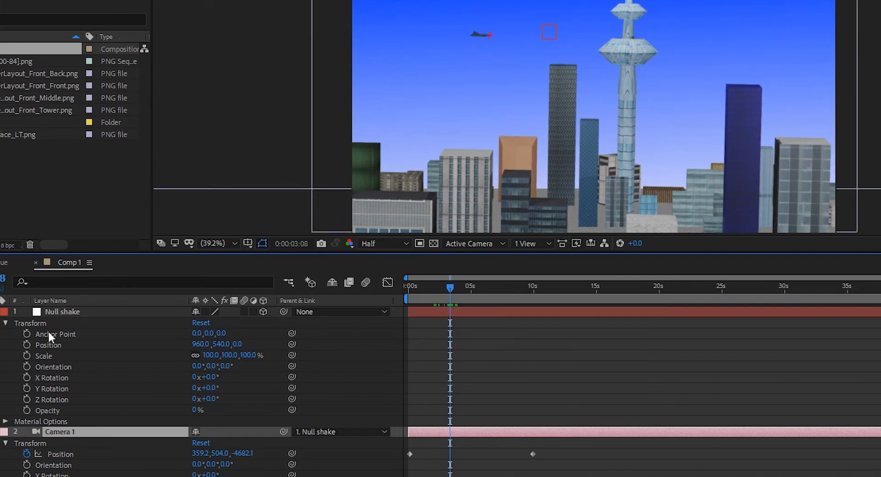
{"action": "left_click", "coordinate": [27, 345]}
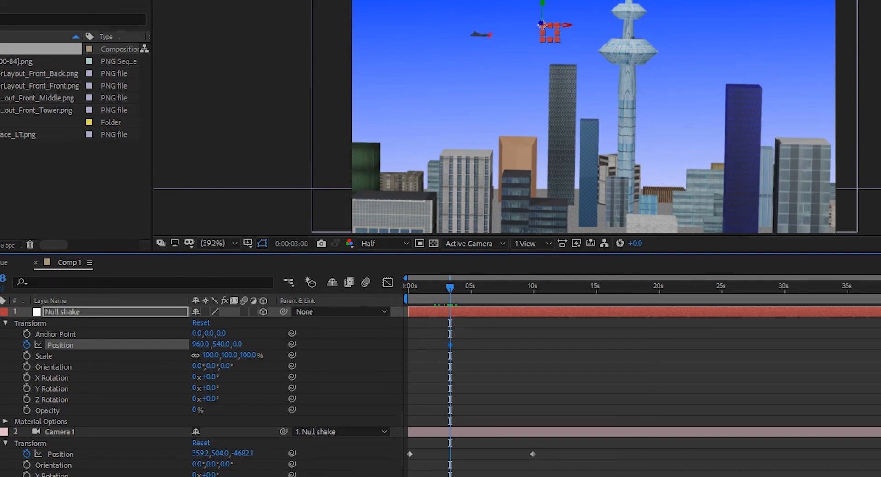
{"action": "key", "text": "="}
{"action": "left_click_drag", "start_coordinate": [519, 287], "coordinate": [530, 287]}
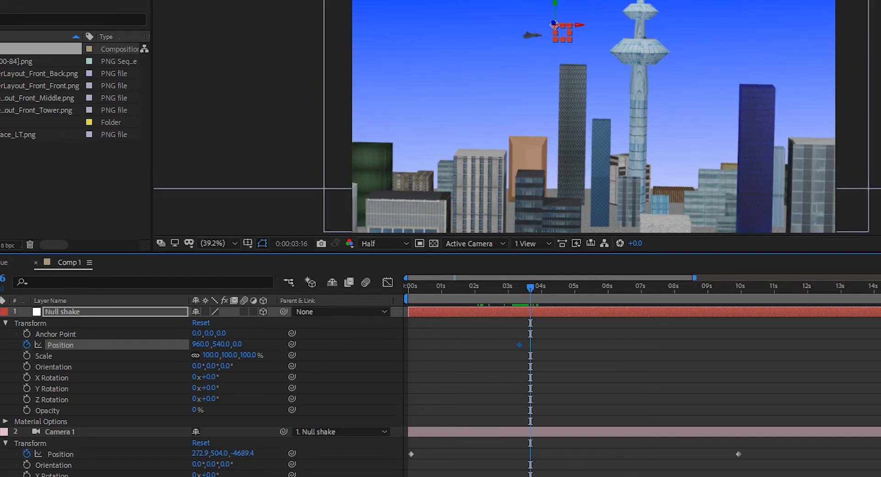
{"action": "key", "text": "alt+shift+p"}
Step: Play back the jet passing the tower to check the timing of the Null shake keyframes
{"action": "left_click", "coordinate": [452, 285]}
{"action": "key", "text": "space"}
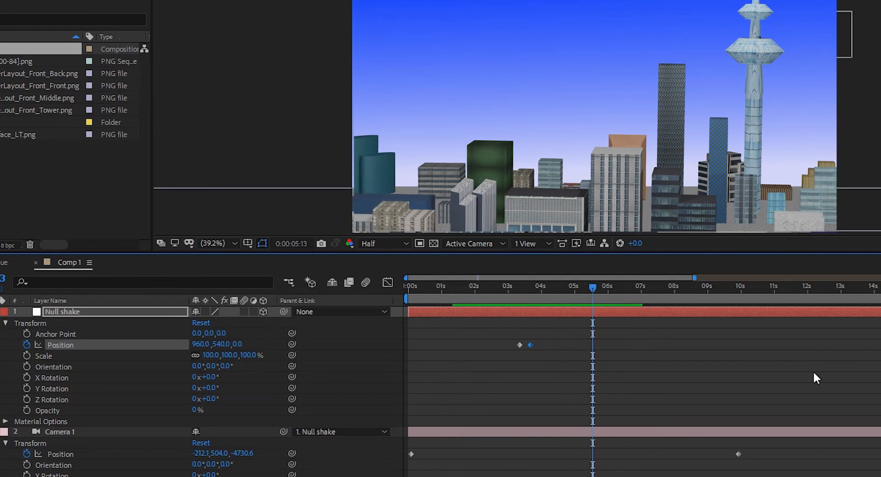
{"action": "key", "text": "space"}
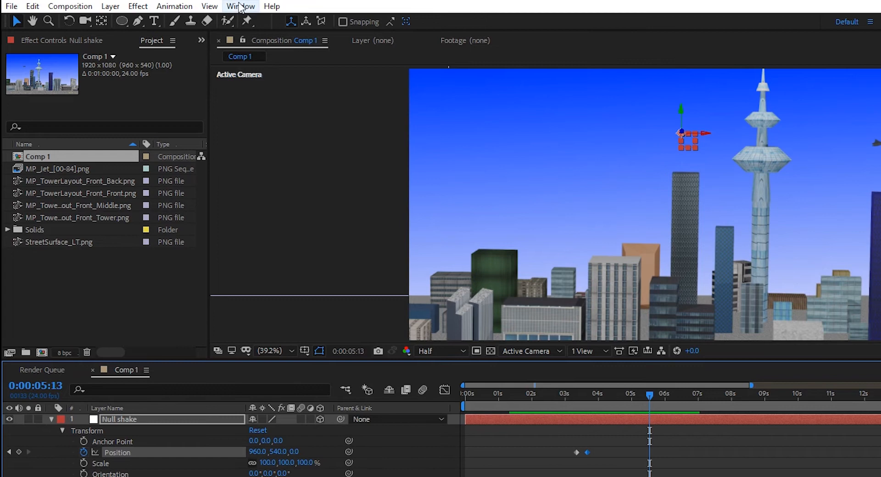
Step: Bring up the Wiggler controls
{"action": "left_click", "coordinate": [239, 5]}
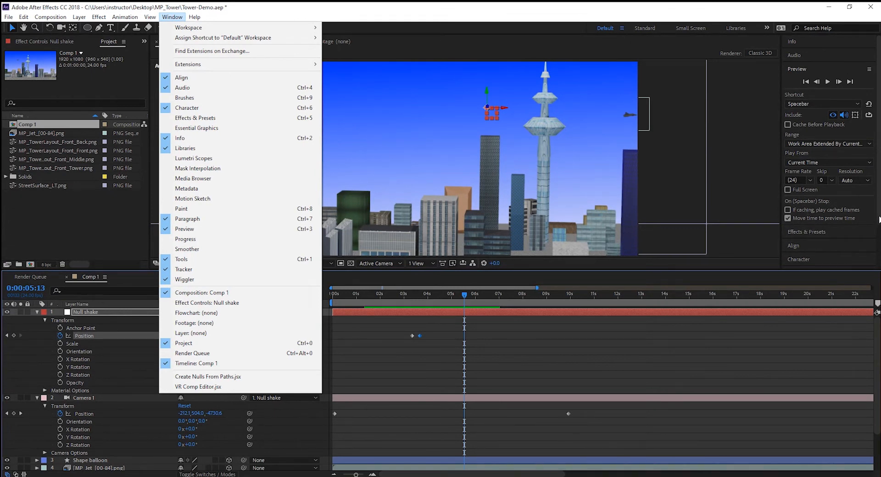
{"action": "left_click_drag", "start_coordinate": [877, 219], "coordinate": [875, 255]}
{"action": "left_click", "coordinate": [802, 248]}
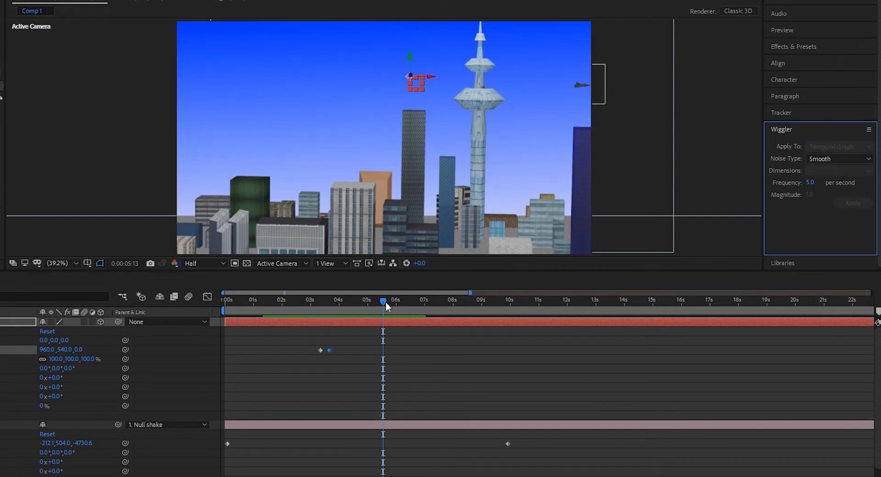
Step: Apply the Wiggler to both Position keyframes of Null shake with a magnitude of 7
{"action": "mouse_move", "coordinate": [385, 302]}
{"action": "left_mouse_down"}
{"action": "mouse_move", "coordinate": [349, 300]}
{"action": "mouse_move", "coordinate": [397, 301]}
{"action": "left_mouse_up"}
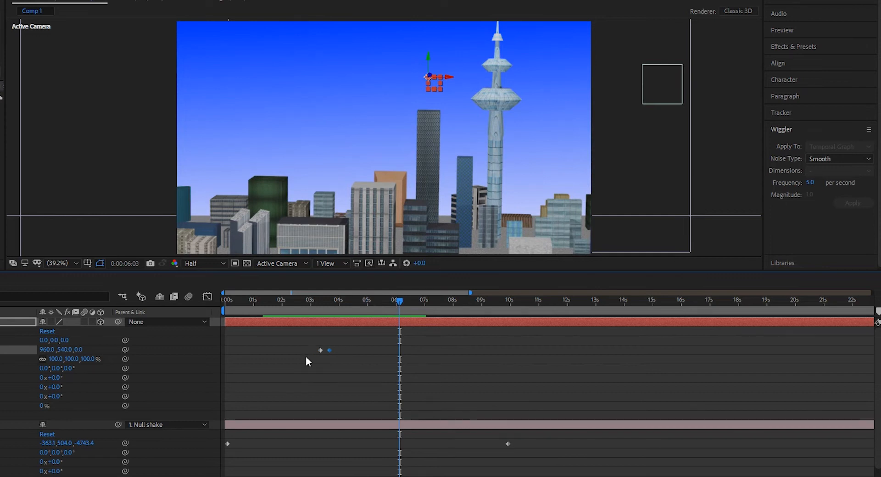
{"action": "left_click_drag", "start_coordinate": [303, 338], "coordinate": [343, 363]}
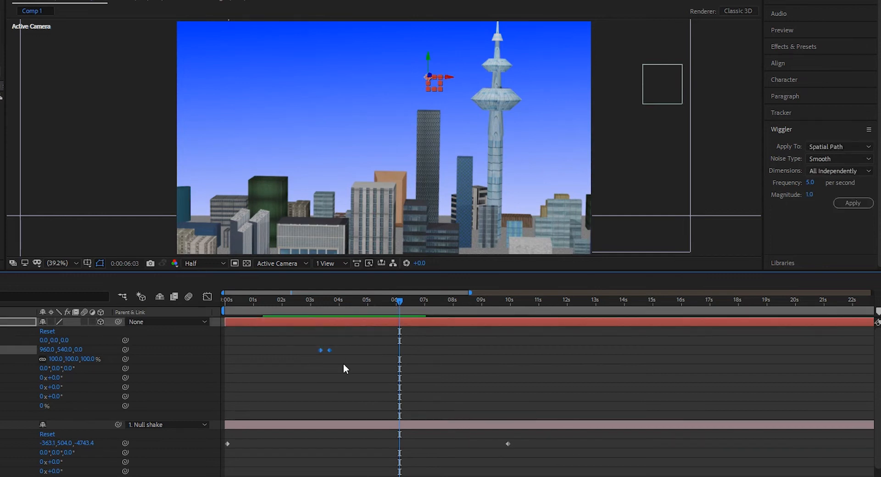
{"action": "left_click", "coordinate": [809, 194]}
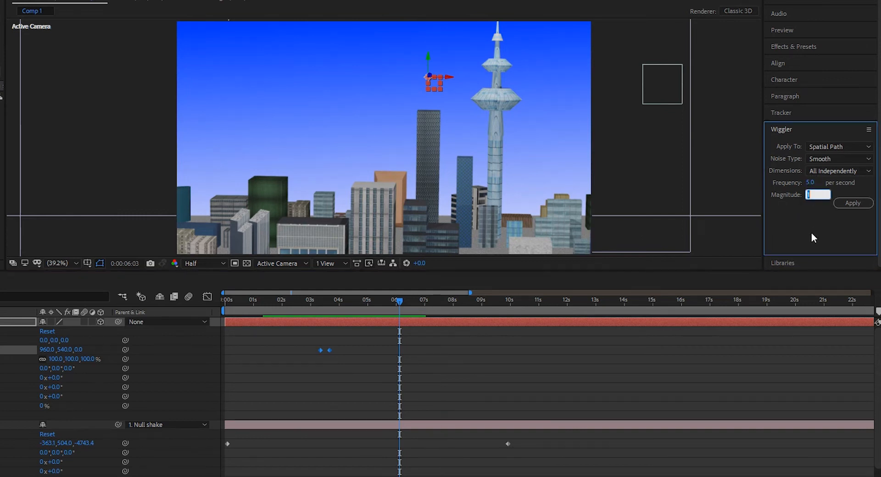
{"action": "left_click", "coordinate": [808, 195]}
{"action": "type", "text": "7"}
{"action": "left_click", "coordinate": [844, 202]}
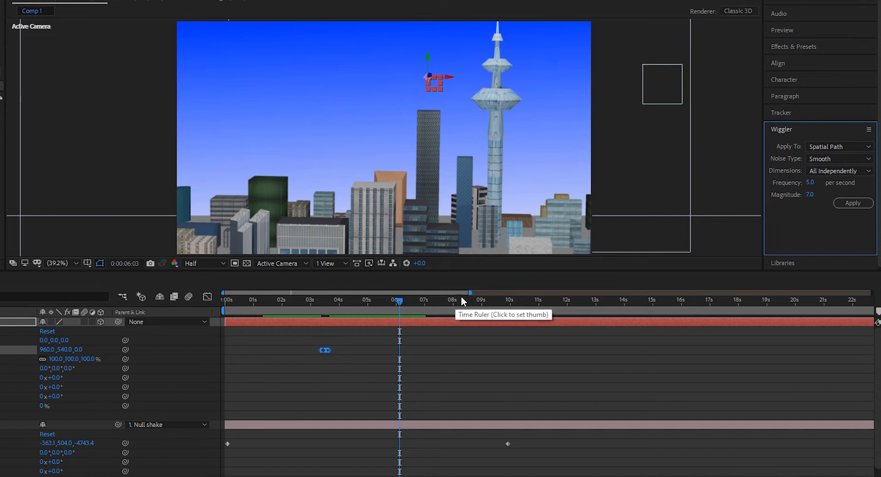
Step: Examine the generated wiggle keyframes on Null shake and play back the camera shake twice from before the jet's pass
{"action": "left_click_drag", "start_coordinate": [471, 292], "coordinate": [289, 292]}
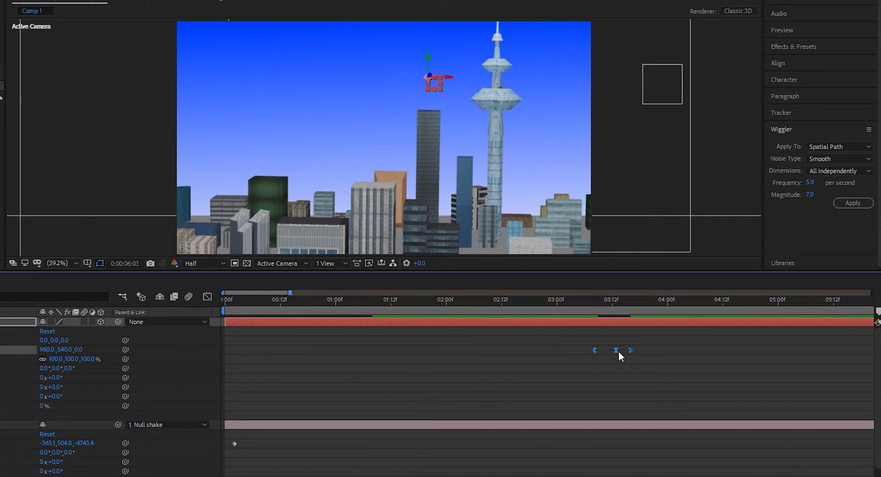
{"action": "left_click_drag", "start_coordinate": [290, 292], "coordinate": [408, 292]}
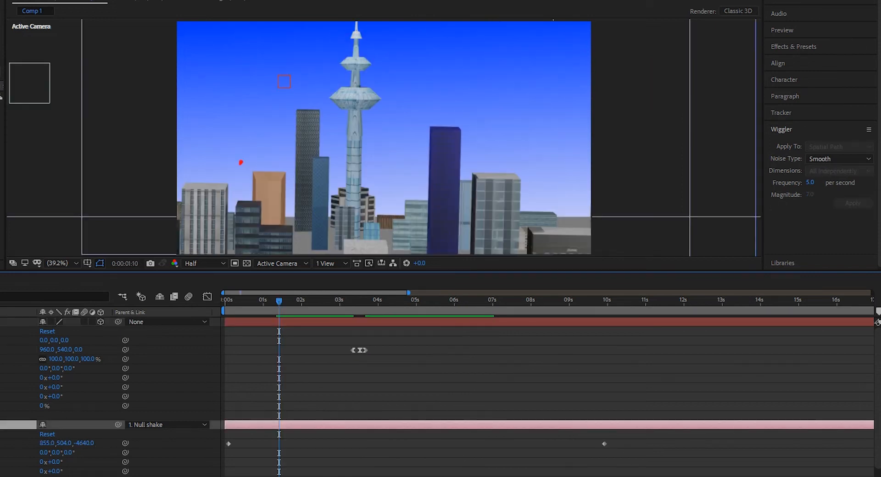
{"action": "key", "text": "space"}
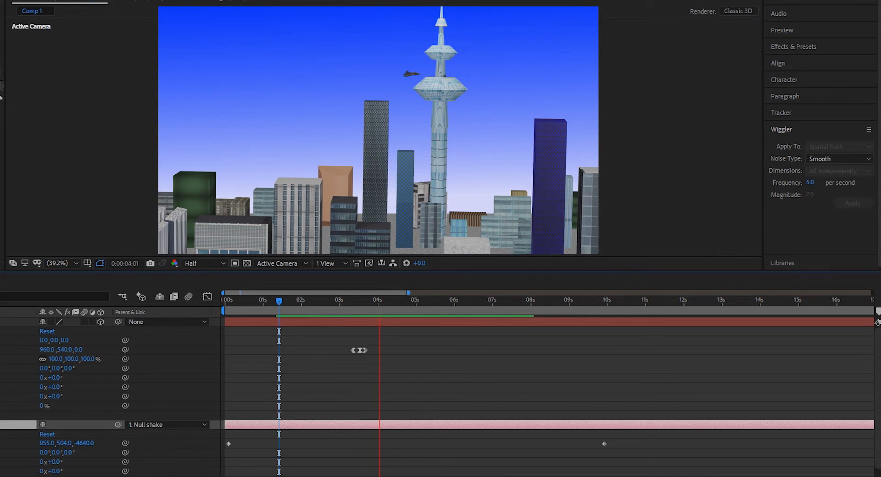
{"action": "key", "text": "space"}
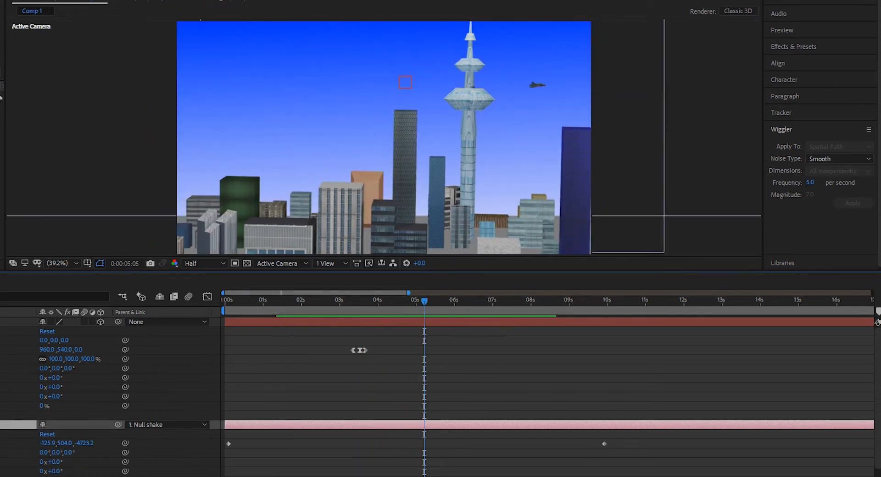
{"action": "left_click", "coordinate": [290, 303]}
{"action": "key", "text": "space"}
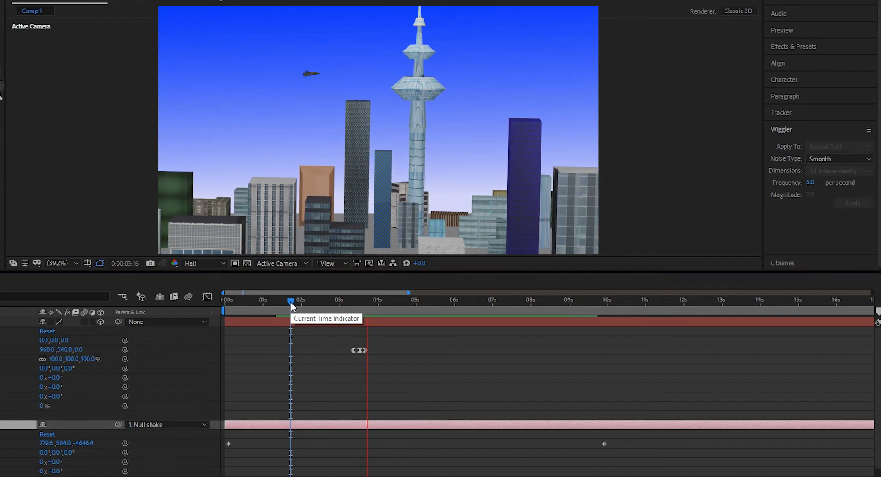
{"action": "key", "text": "space"}
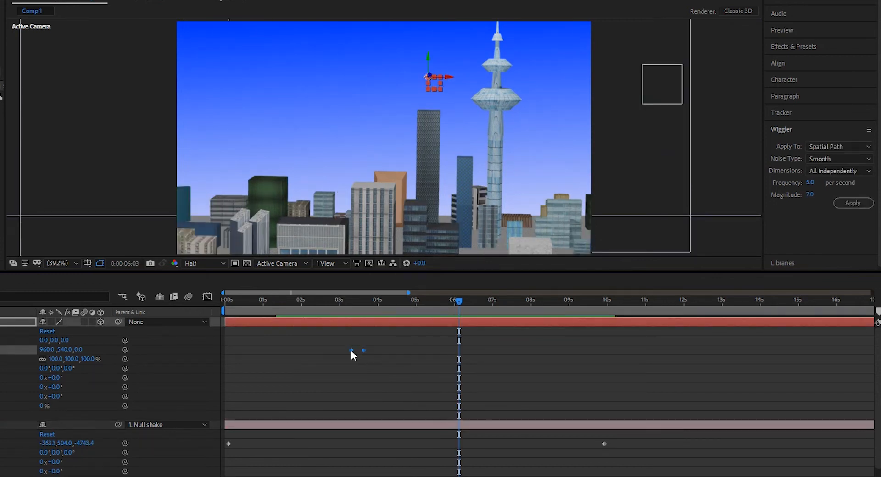
Step: Move the second Null shake Position keyframe slightly later and apply the Wiggler to both keyframes with frequency 9 and magnitude 9
{"action": "left_click", "coordinate": [365, 342]}
{"action": "left_click_drag", "start_coordinate": [363, 350], "coordinate": [337, 366]}
{"action": "left_click", "coordinate": [808, 182]}
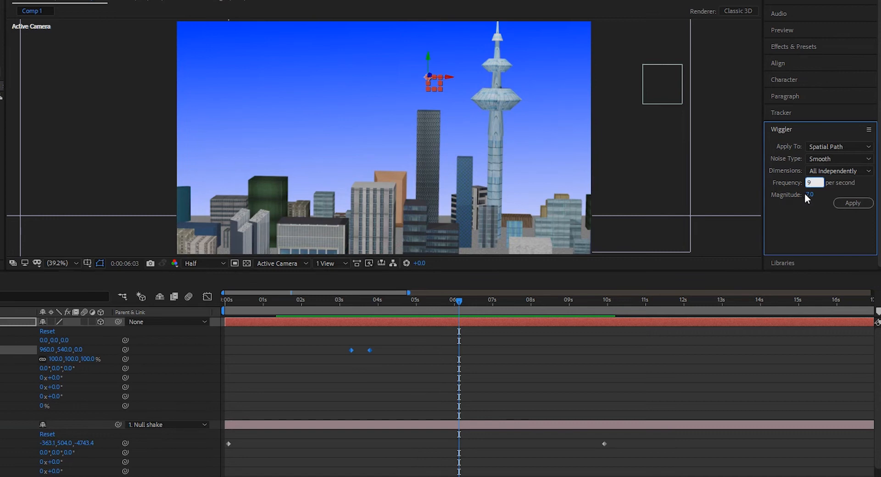
{"action": "key", "text": "Tab"}
{"action": "type", "text": "9"}
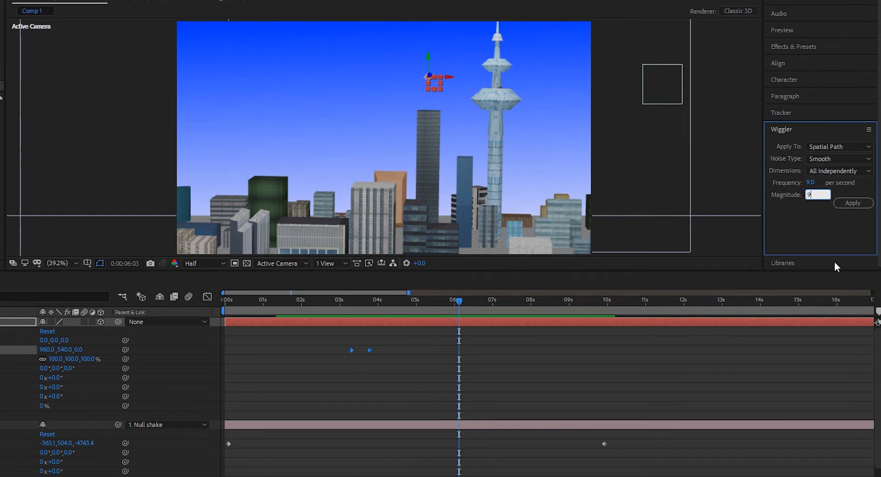
{"action": "left_click", "coordinate": [844, 206]}
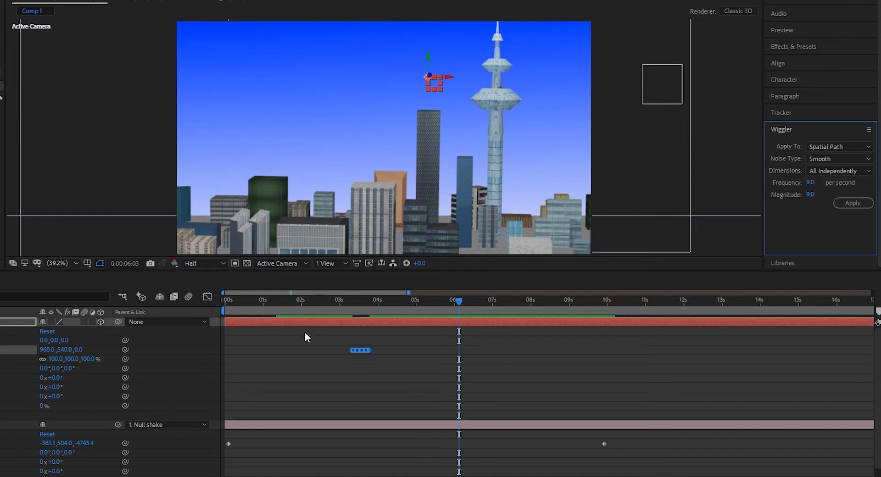
Step: Play back the stronger camera shake twice, starting between one and two seconds before the wiggle keyframes
{"action": "left_click", "coordinate": [278, 300]}
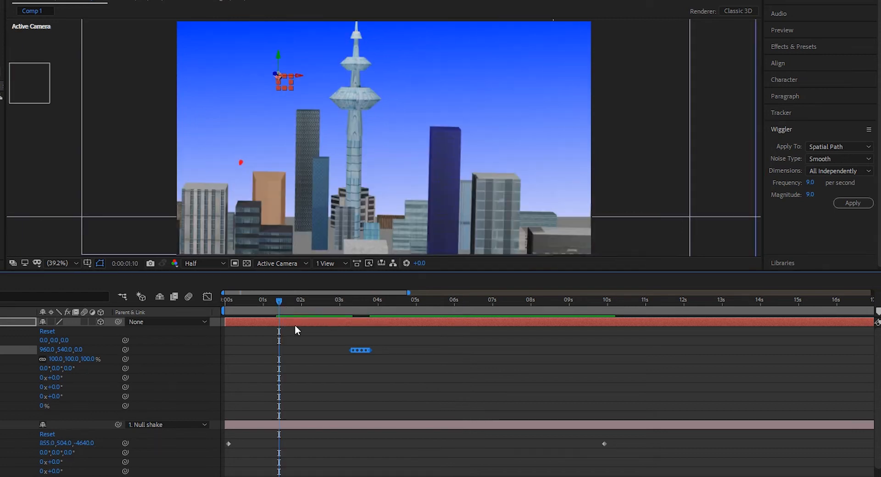
{"action": "left_click", "coordinate": [155, 421]}
{"action": "key", "text": "space"}
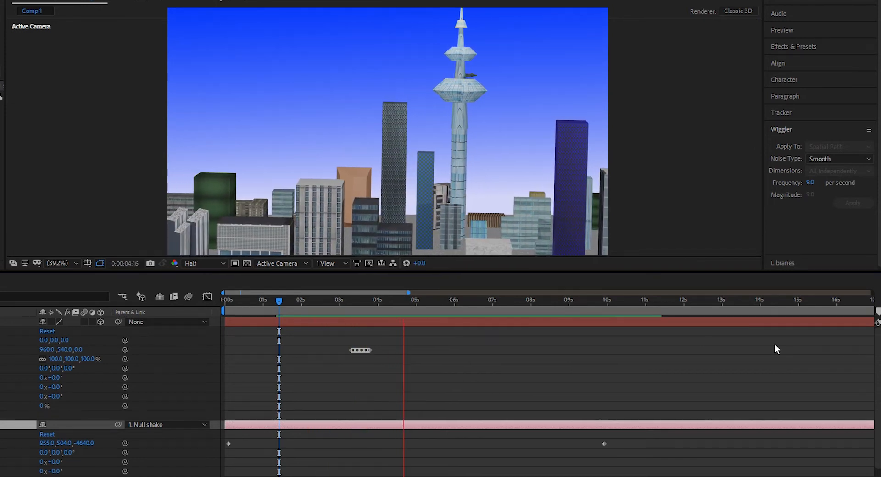
{"action": "key", "text": "space"}
{"action": "key", "text": "space"}
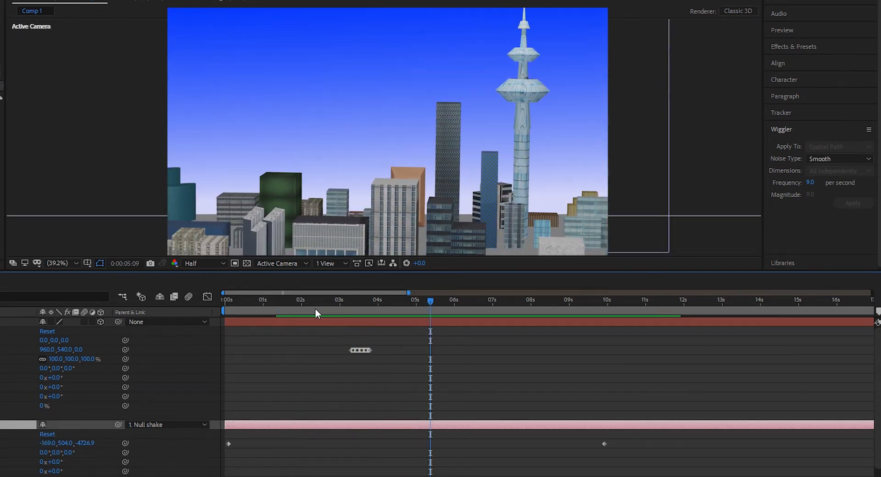
{"action": "left_click", "coordinate": [292, 299]}
{"action": "key", "text": "space"}
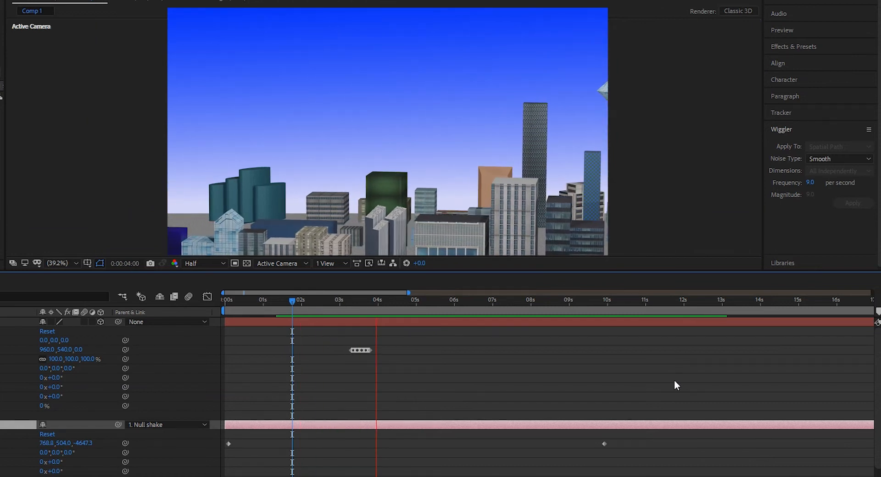
{"action": "key", "text": "space"}
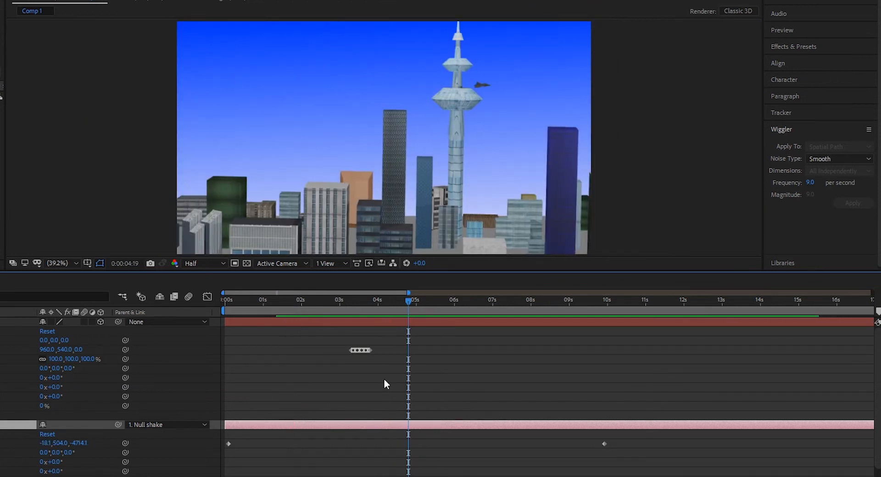
Step: Compress the wiggled Position keyframes of Null shake by moving the first one about two frames later, and play back from about 2 seconds
{"action": "scroll", "coordinate": [358, 365], "scroll_direction": "up", "scroll_amount": 5}
{"action": "left_click_drag", "start_coordinate": [332, 351], "coordinate": [325, 350]}
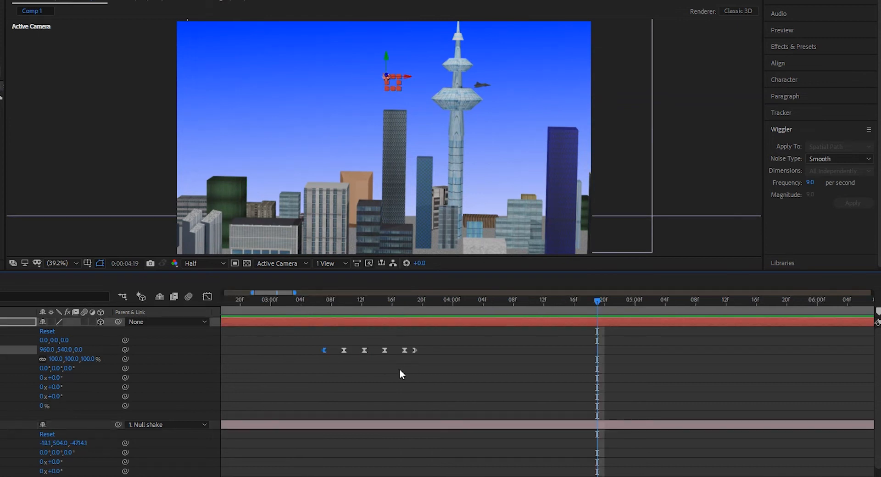
{"action": "left_click_drag", "start_coordinate": [442, 332], "coordinate": [314, 372]}
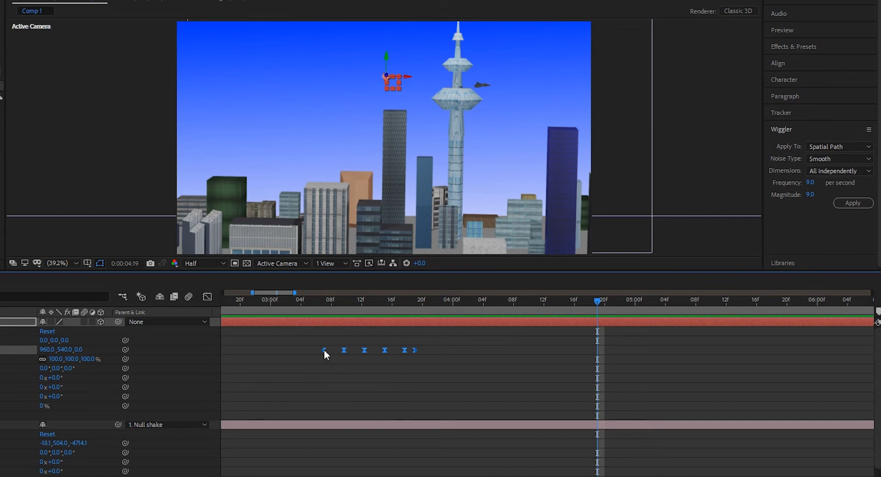
{"action": "left_click_drag", "start_coordinate": [324, 350], "coordinate": [338, 358]}
{"action": "left_click_drag", "start_coordinate": [252, 292], "coordinate": [234, 292]}
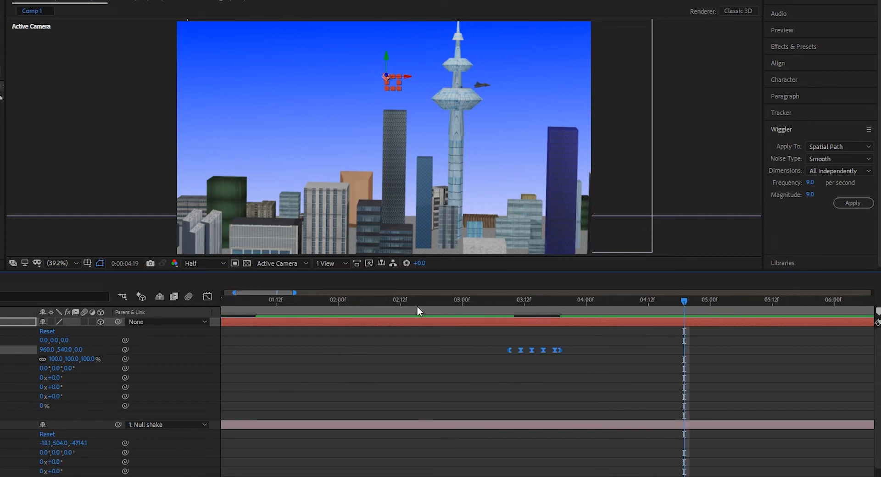
{"action": "left_click", "coordinate": [350, 303]}
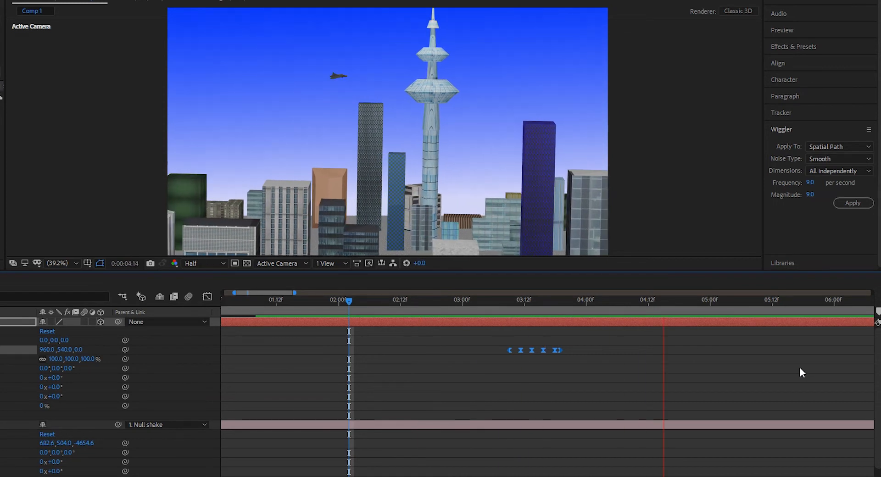
{"action": "key", "text": "space"}
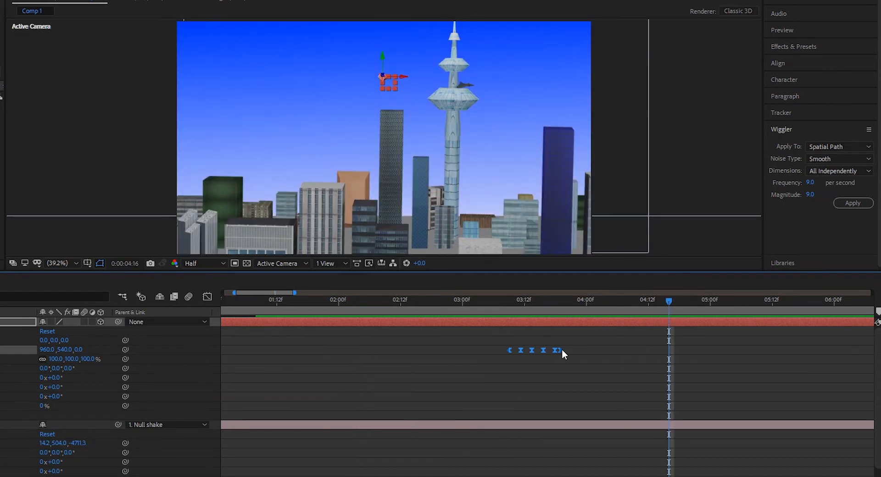
Step: Tighten the wiggle keyframes slightly more from the last one and replay the jet's pass
{"action": "mouse_move", "coordinate": [561, 349]}
{"action": "left_click_drag", "start_coordinate": [561, 349], "coordinate": [557, 349]}
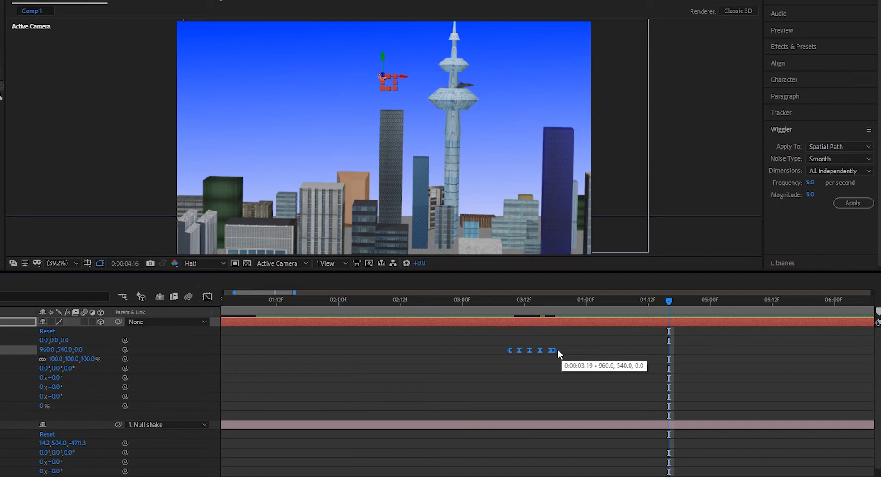
{"action": "left_click", "coordinate": [308, 295]}
{"action": "key", "text": "space"}
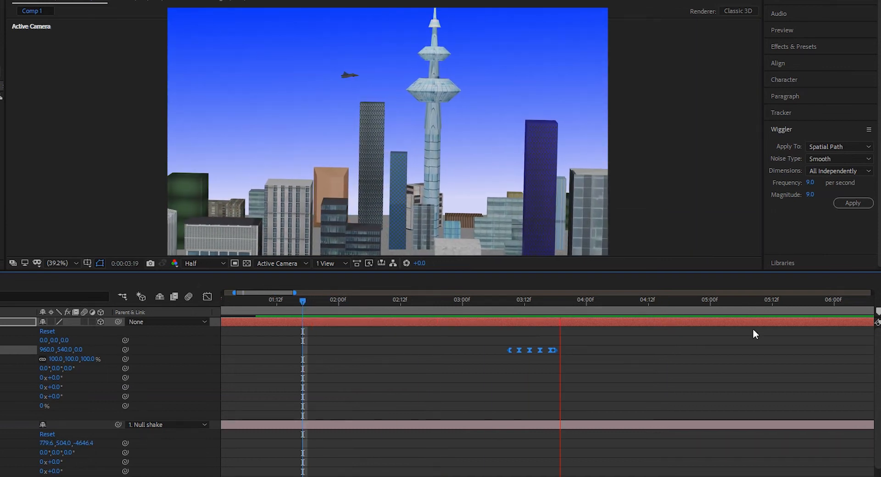
{"action": "key", "text": "space"}
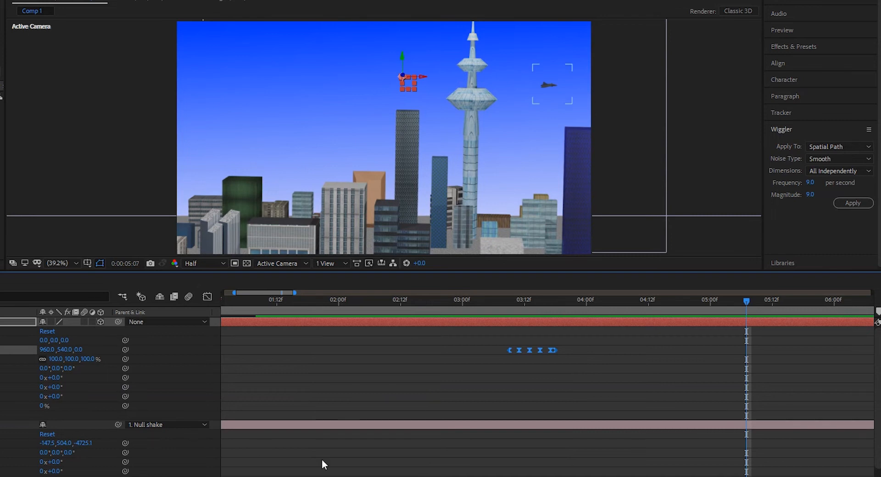
Step: Set the camera layer's parent to None and play the scene from the start without the shake
{"action": "left_click_drag", "start_coordinate": [296, 291], "coordinate": [376, 292]}
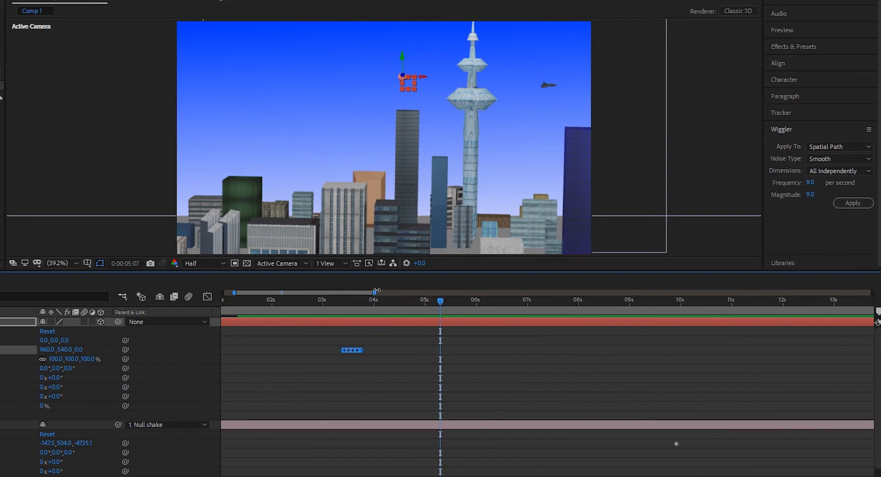
{"action": "left_click_drag", "start_coordinate": [238, 293], "coordinate": [227, 293]}
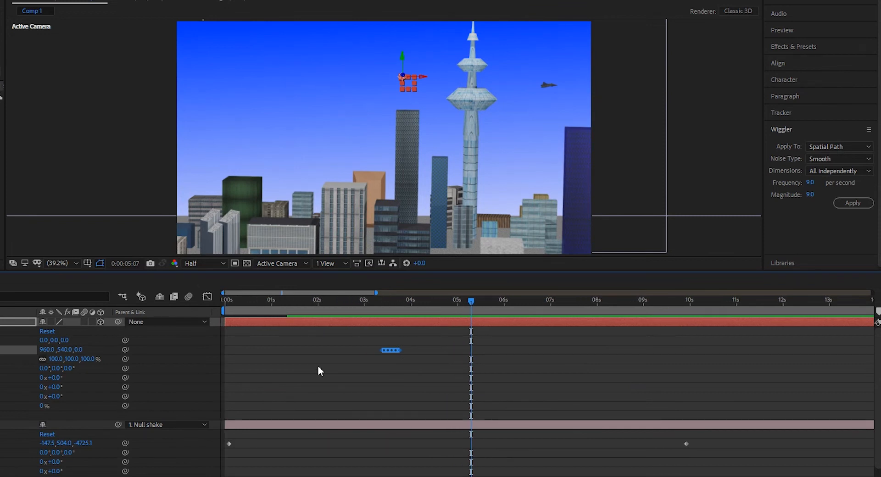
{"action": "left_click", "coordinate": [175, 425]}
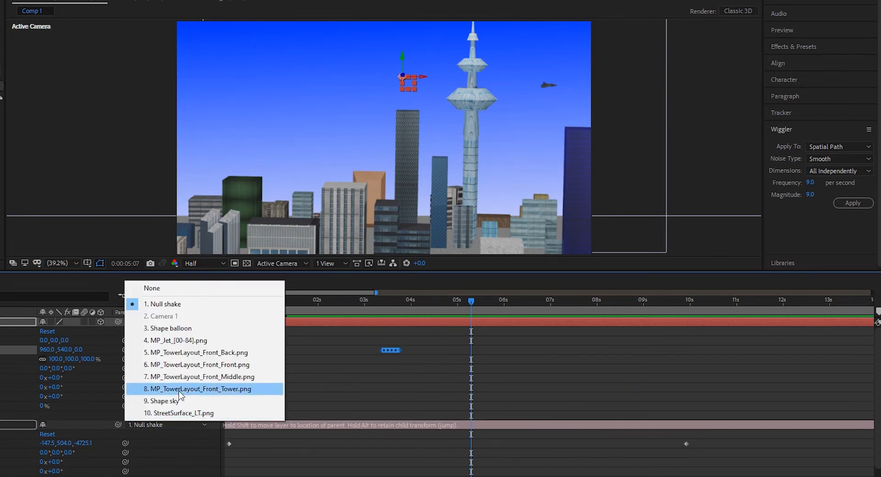
{"action": "left_click", "coordinate": [171, 290]}
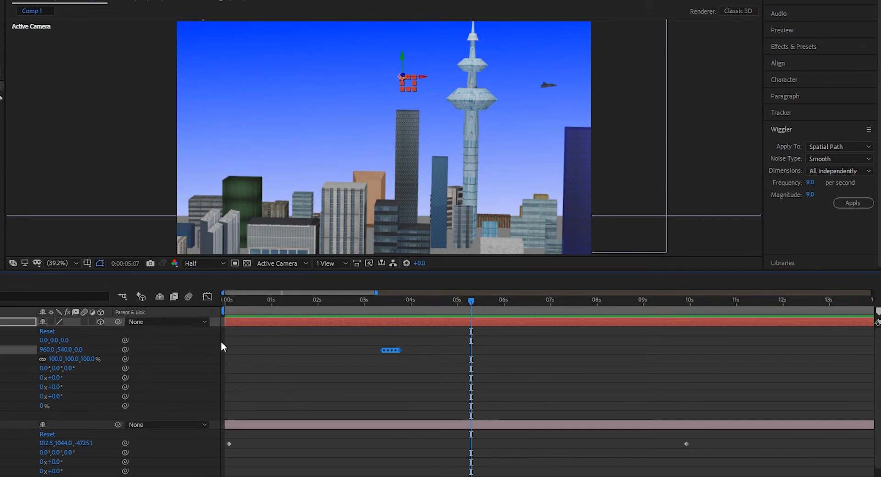
{"action": "left_click", "coordinate": [228, 299]}
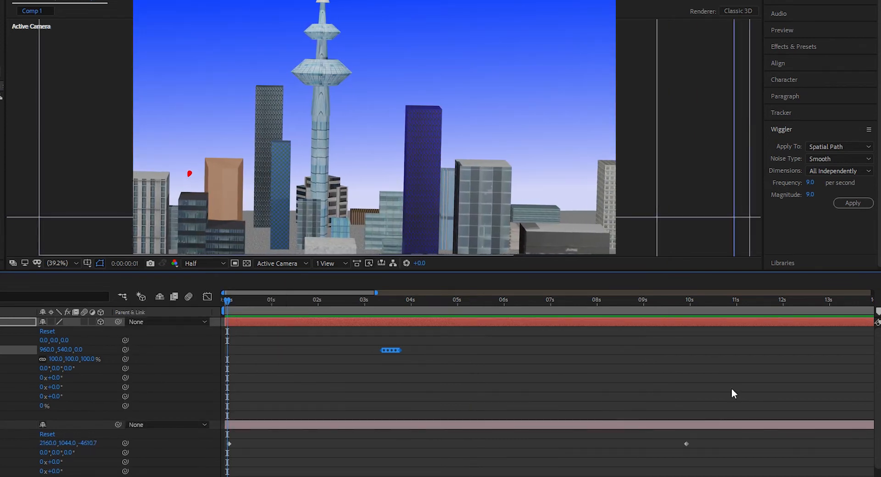
{"action": "key", "text": "space"}
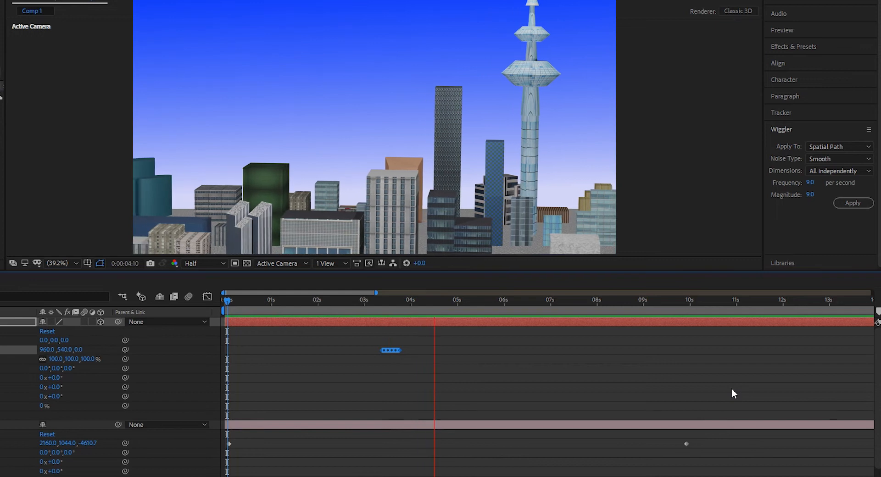
{"action": "key", "text": "space"}
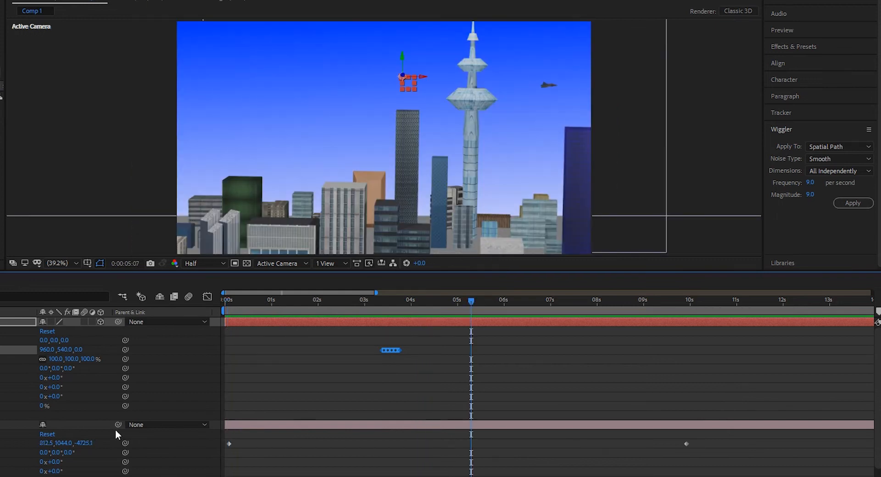
Step: Parent the camera layer to Null shake again and play back the shaking shot from about 1 second
{"action": "left_click", "coordinate": [144, 424]}
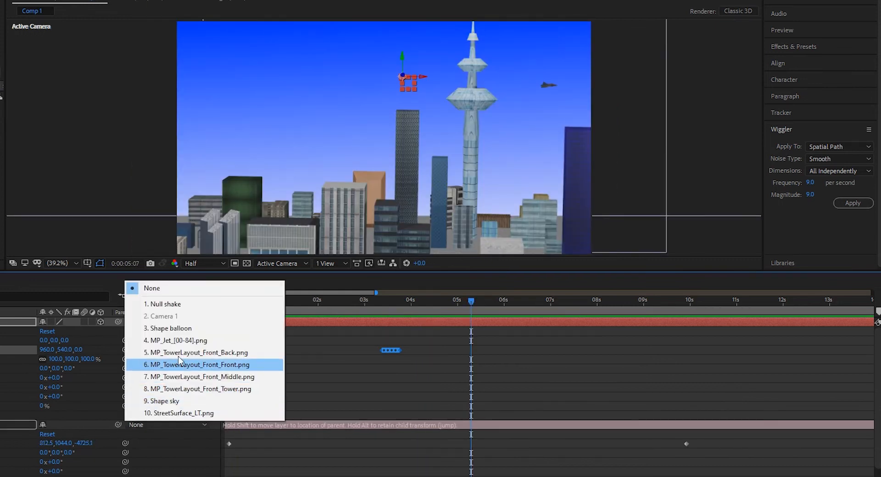
{"action": "left_click", "coordinate": [180, 306]}
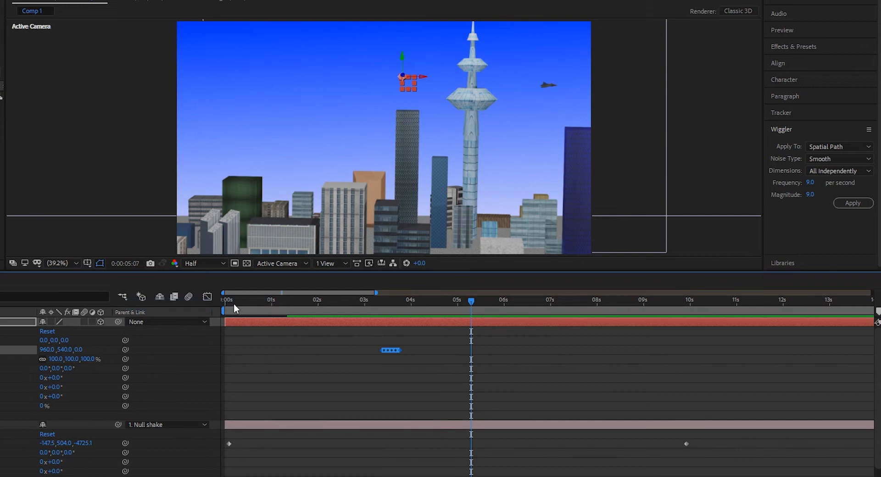
{"action": "left_click", "coordinate": [275, 303]}
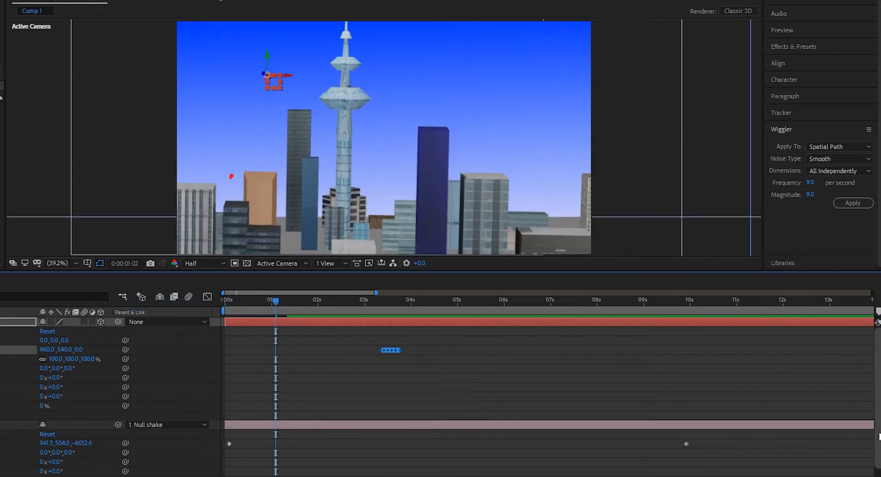
{"action": "key", "text": "space"}
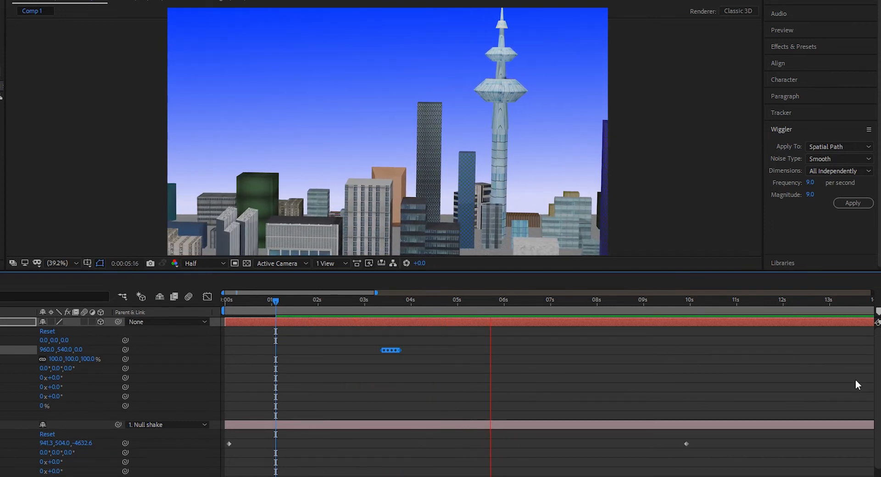
{"action": "key", "text": "space"}
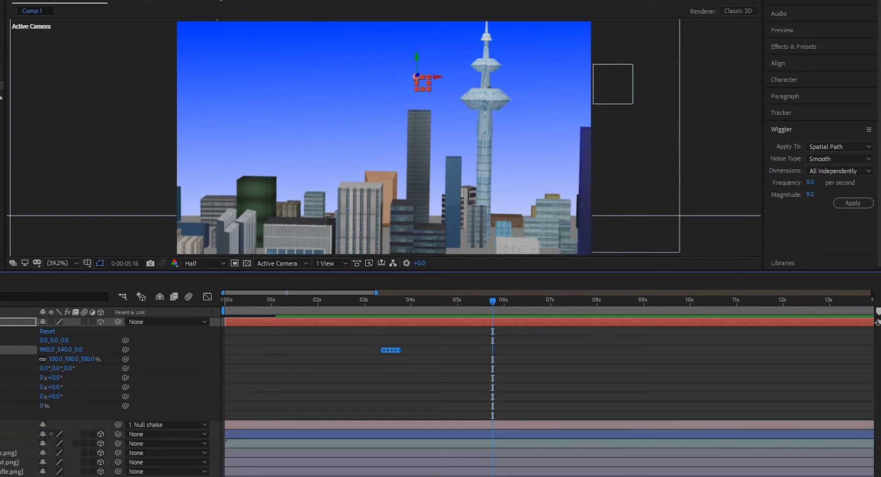
Step: Collapse the layer properties, deselect all layers and add a new null object to the composition
{"action": "key", "text": "u"}
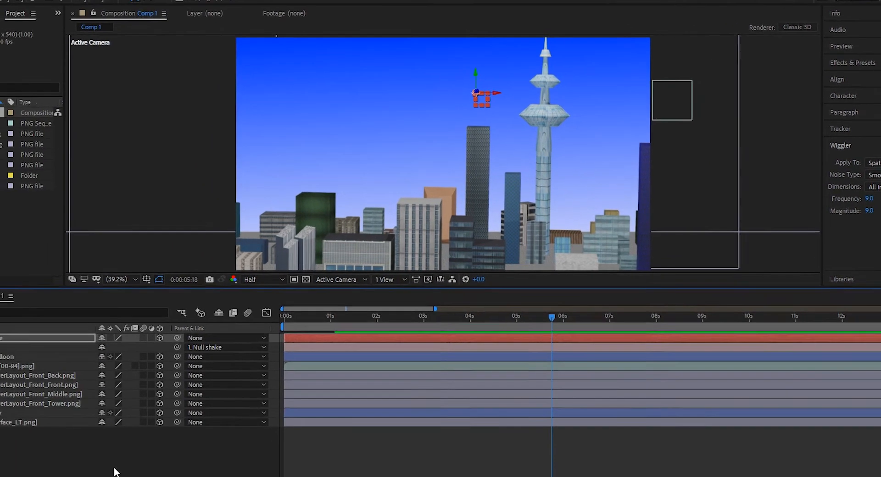
{"action": "key", "text": "ctrl+shift+a"}
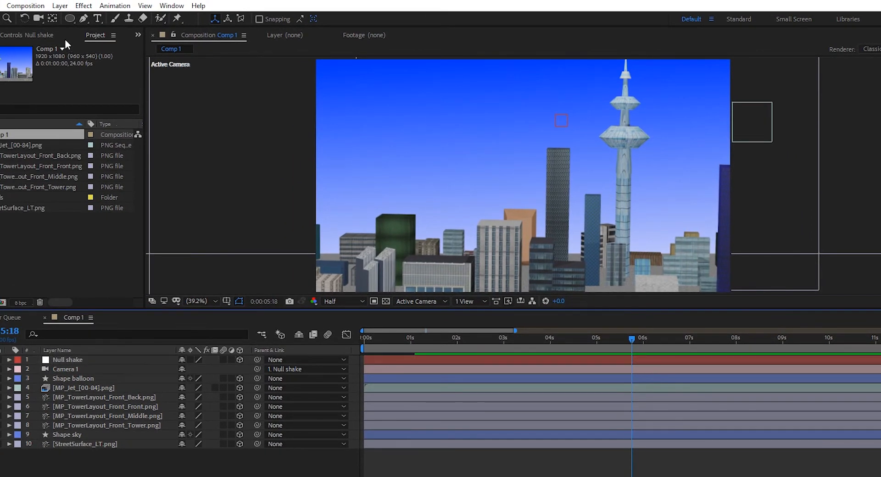
{"action": "left_click", "coordinate": [59, 5]}
{"action": "mouse_move", "coordinate": [122, 20]}
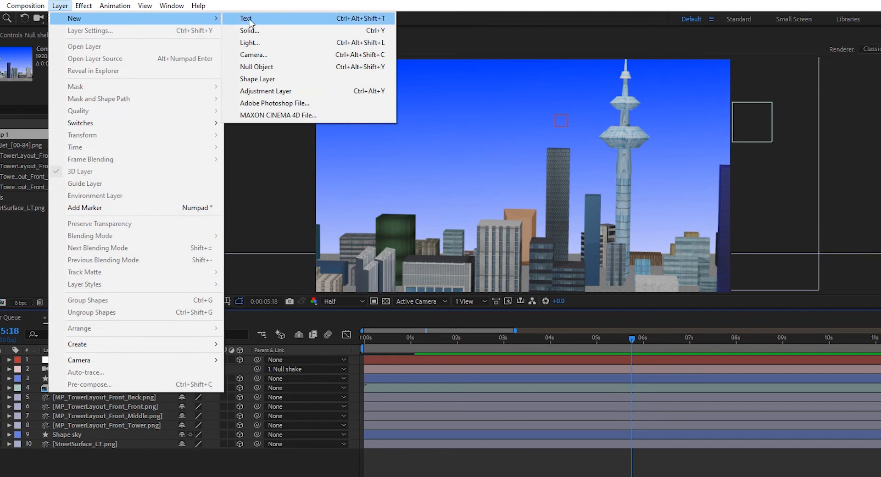
{"action": "left_click", "coordinate": [278, 70]}
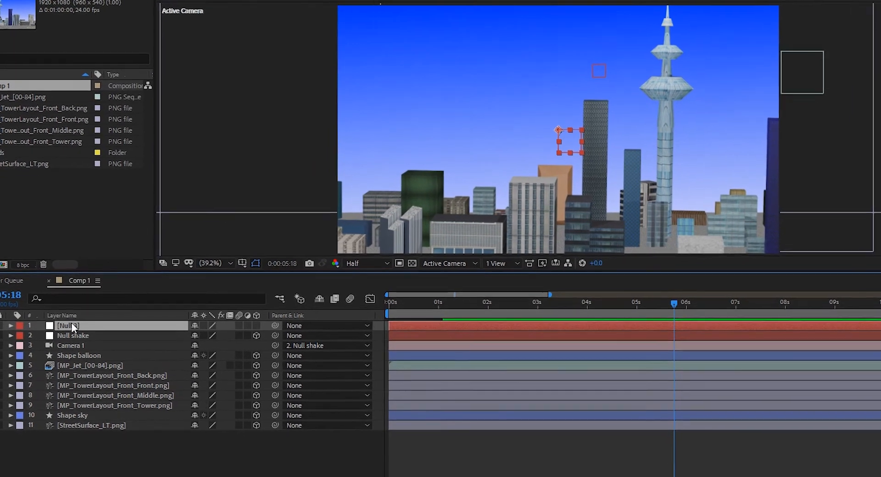
Step: Rename the new null layer as Null Handheld
{"action": "right_click", "coordinate": [74, 358]}
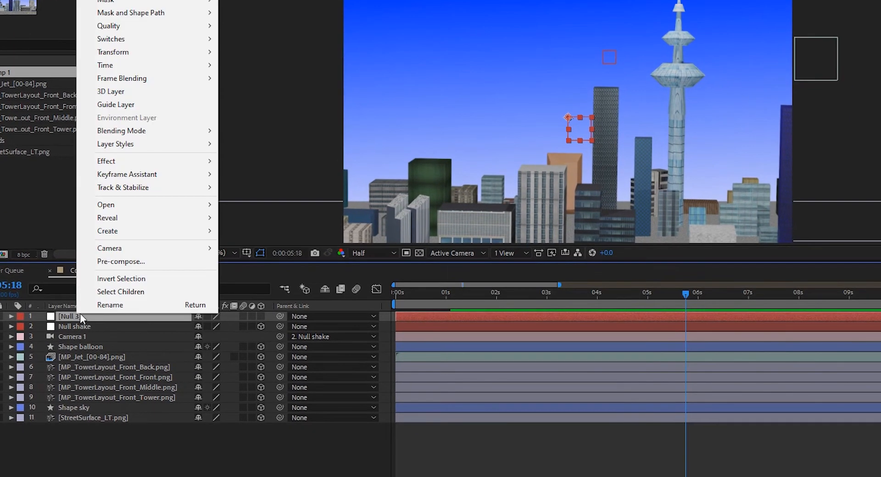
{"action": "left_click", "coordinate": [102, 305]}
{"action": "type", "text": "Null Handheld"}
{"action": "key", "text": "Return"}
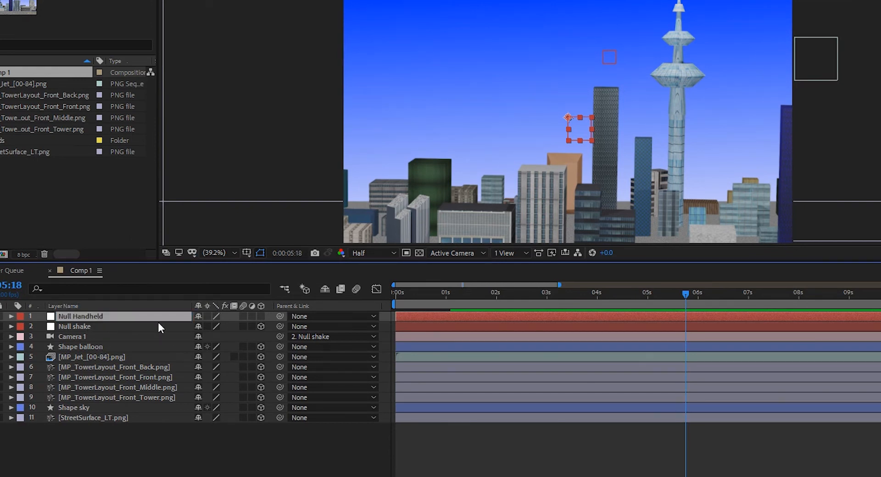
Step: Parent the Null shake layer to Null Handheld and expand Null Handheld's transform properties
{"action": "left_click", "coordinate": [301, 326]}
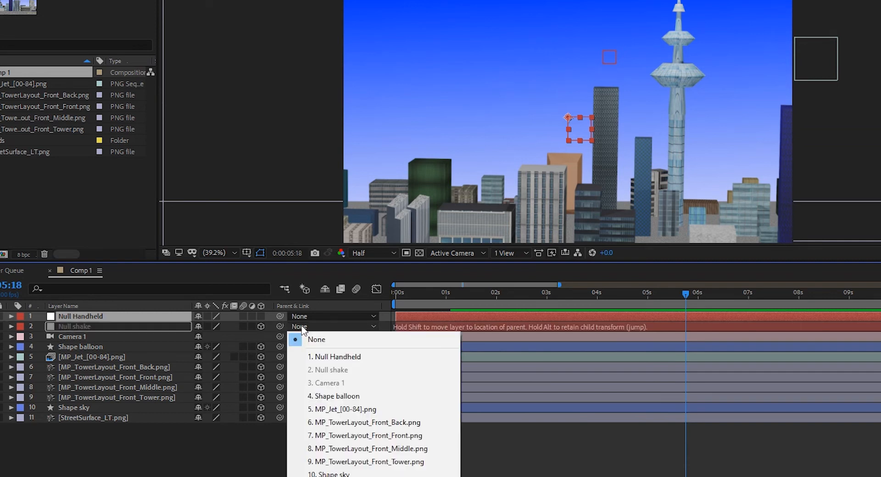
{"action": "left_click", "coordinate": [316, 356]}
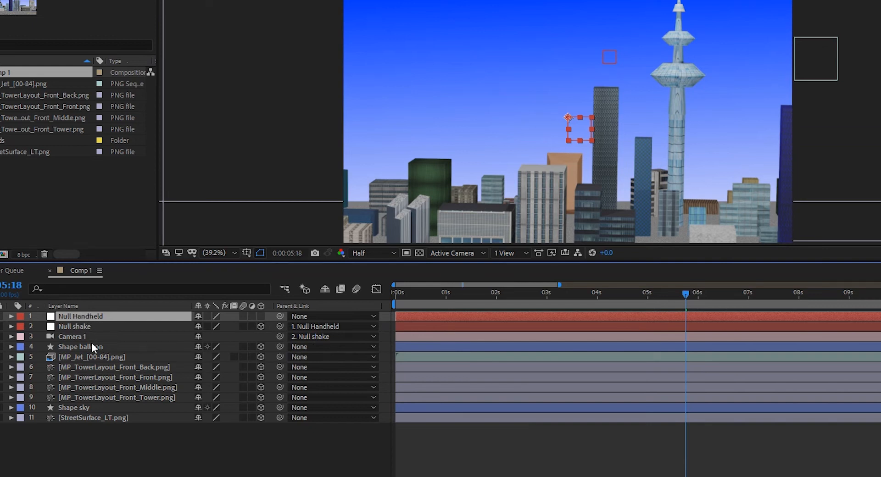
{"action": "left_click", "coordinate": [11, 316]}
{"action": "left_click", "coordinate": [22, 326]}
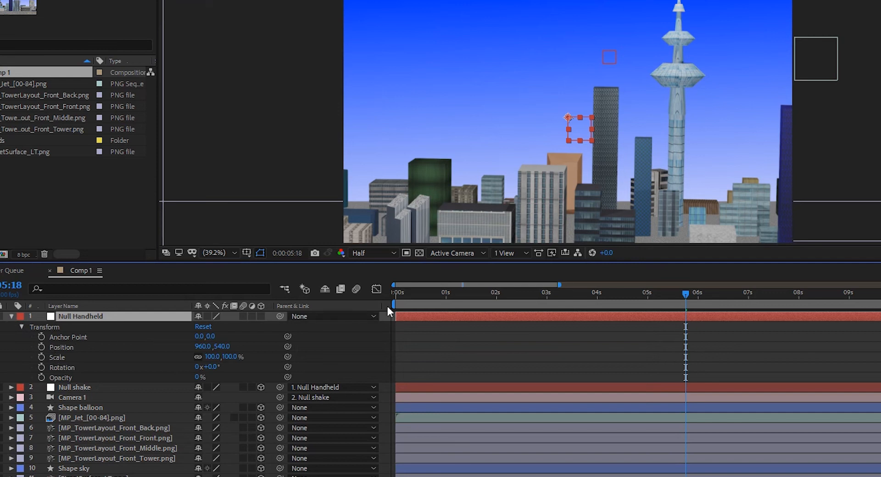
Step: Add Position keyframes to Null Handheld at the composition start and at 0:00:06:08
{"action": "left_click", "coordinate": [395, 292]}
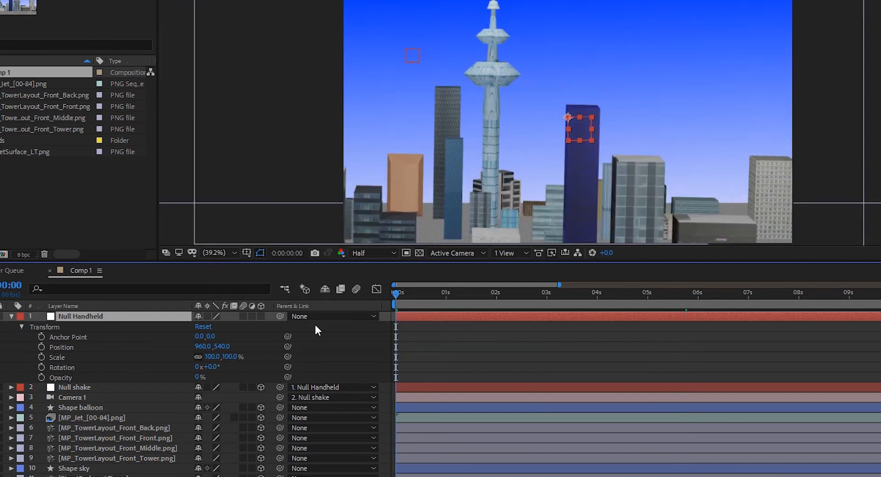
{"action": "left_click", "coordinate": [12, 388]}
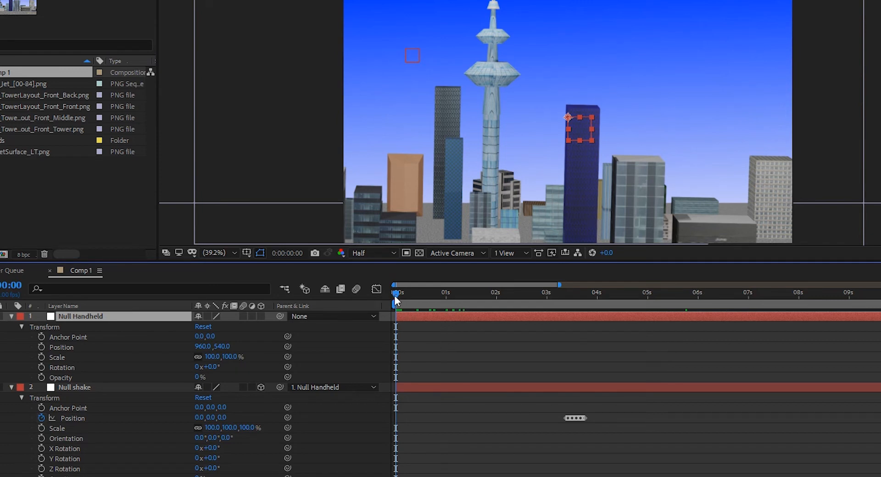
{"action": "left_click_drag", "start_coordinate": [395, 297], "coordinate": [394, 315]}
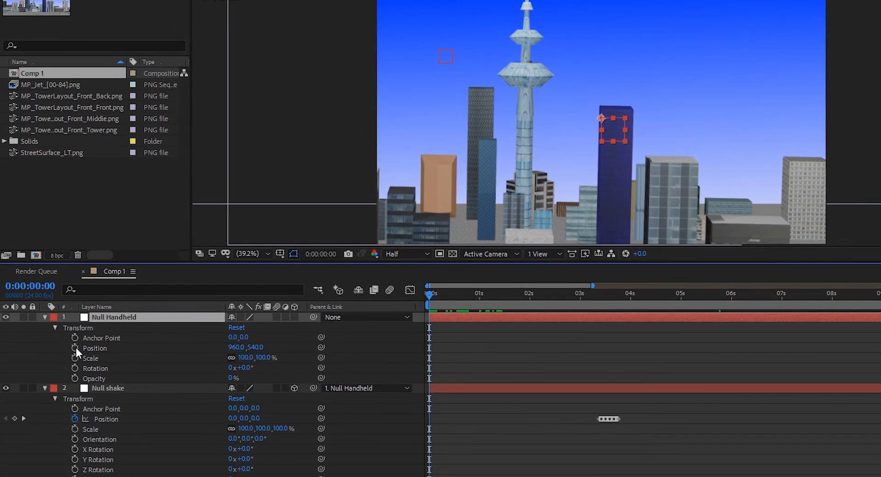
{"action": "left_click", "coordinate": [75, 348]}
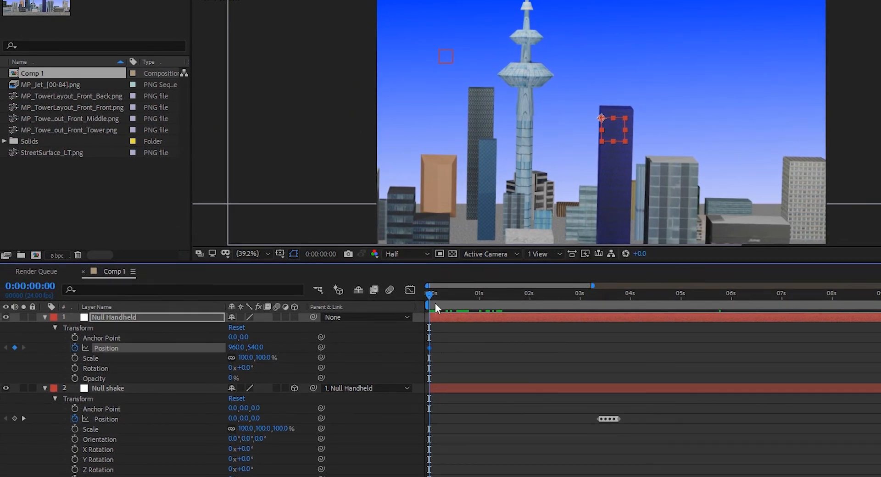
{"action": "left_click_drag", "start_coordinate": [438, 295], "coordinate": [469, 296]}
{"action": "left_click_drag", "start_coordinate": [526, 301], "coordinate": [750, 310]}
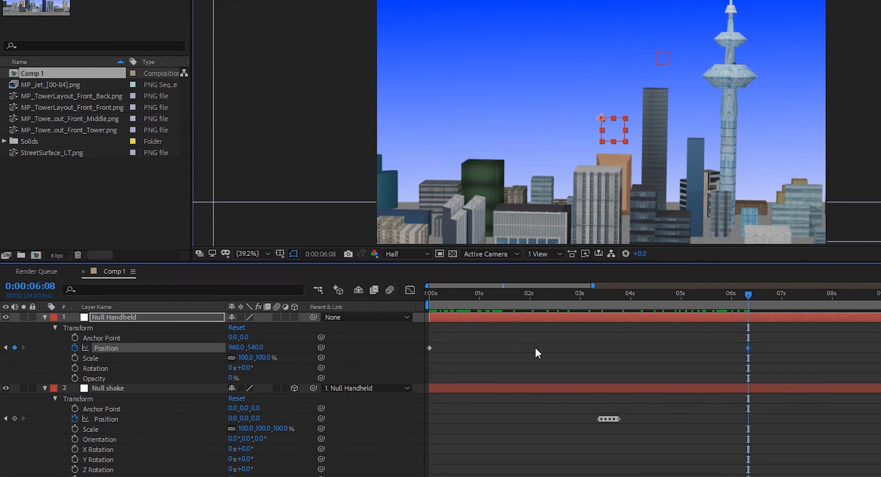
Step: Play the scene from the start twice to check the camera motion before any handheld wiggle
{"action": "left_click", "coordinate": [428, 293]}
{"action": "key", "text": "space"}
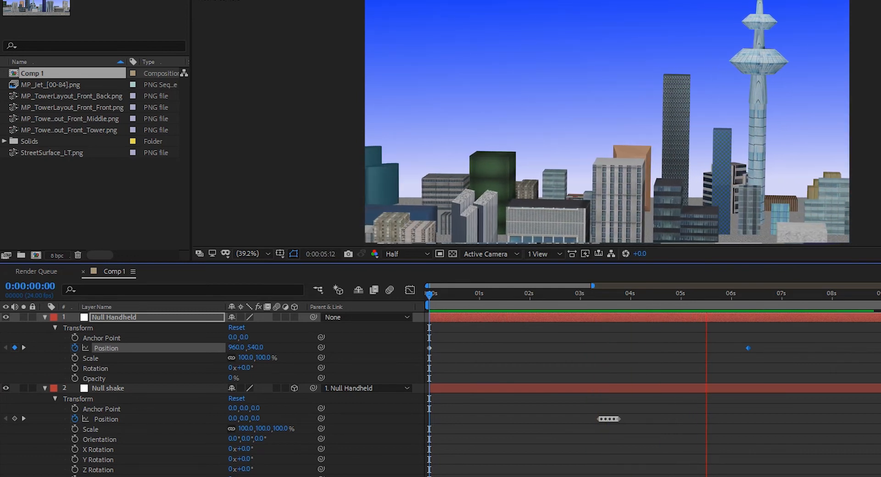
{"action": "key", "text": "space"}
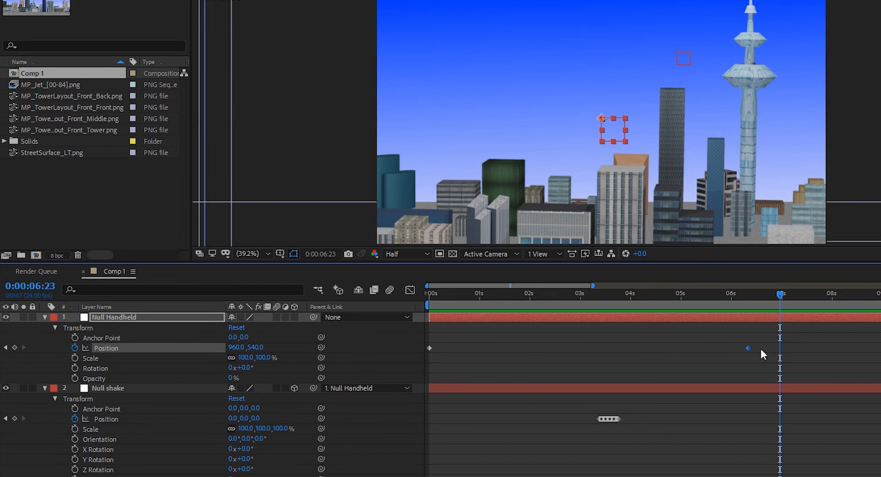
{"action": "left_click", "coordinate": [433, 296]}
{"action": "key", "text": "space"}
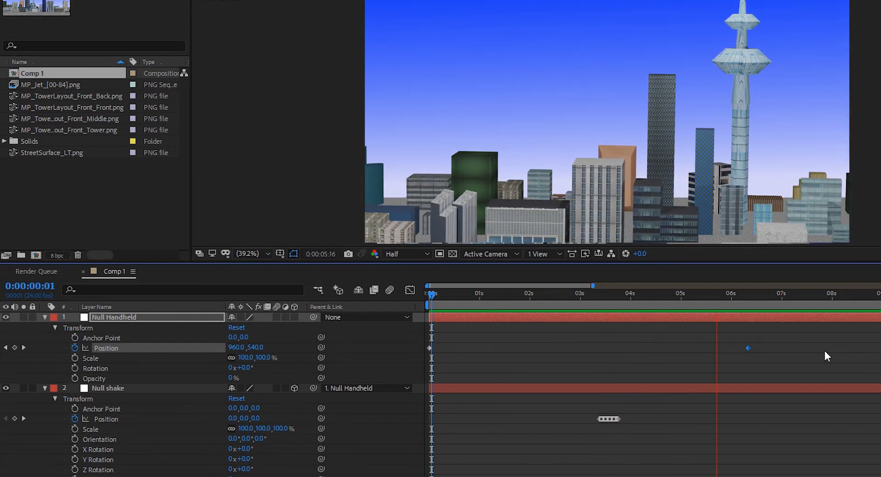
{"action": "key", "text": "space"}
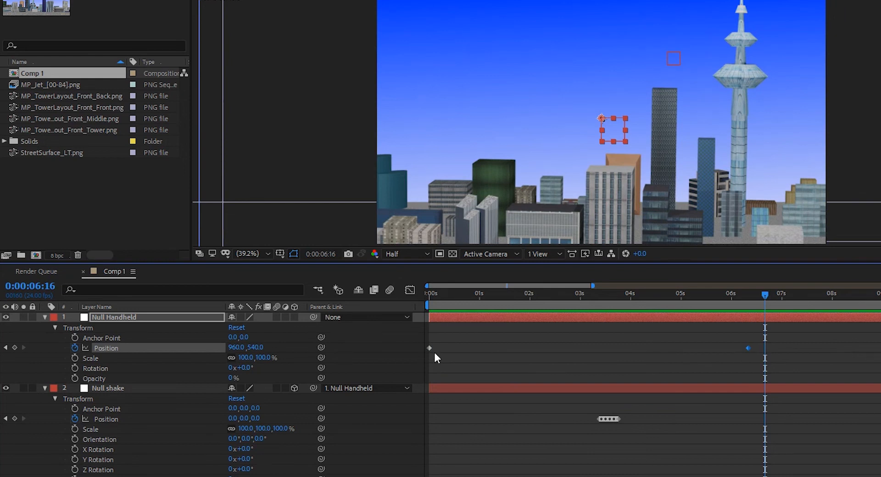
Step: Try wiggling both Null Handheld position keyframes along the spatial path with frequency 3 and magnitude 4
{"action": "left_click_drag", "start_coordinate": [764, 294], "coordinate": [816, 301]}
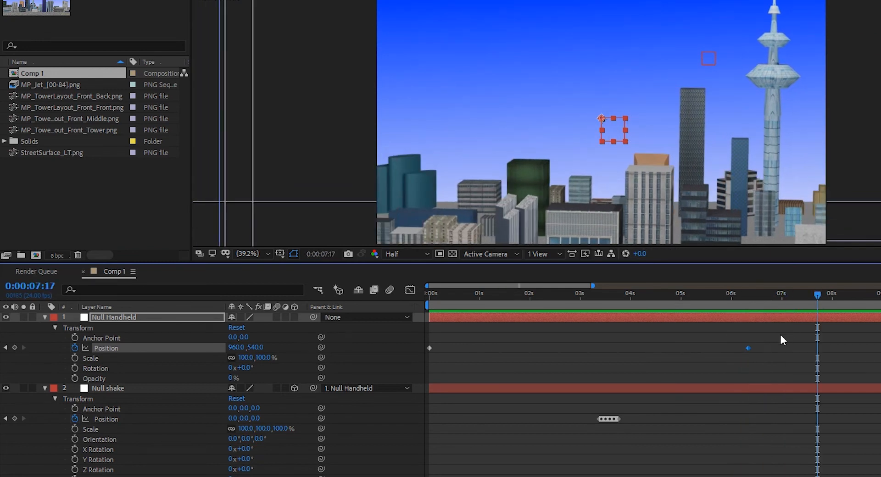
{"action": "left_click", "coordinate": [762, 340]}
{"action": "left_click_drag", "start_coordinate": [758, 345], "coordinate": [427, 360]}
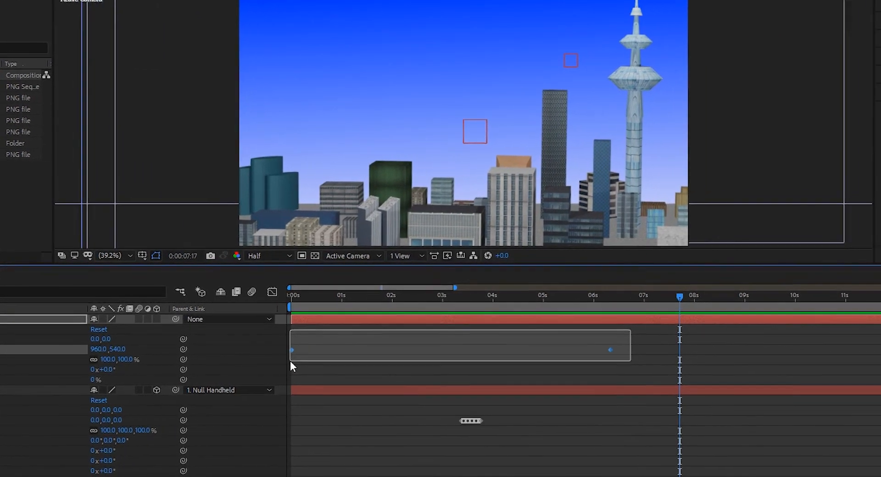
{"action": "left_click_drag", "start_coordinate": [290, 360], "coordinate": [293, 367]}
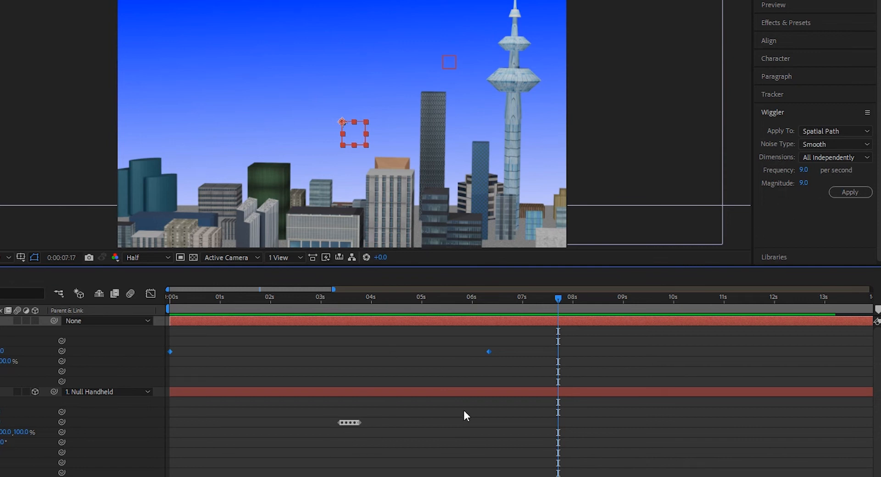
{"action": "left_click", "coordinate": [806, 183]}
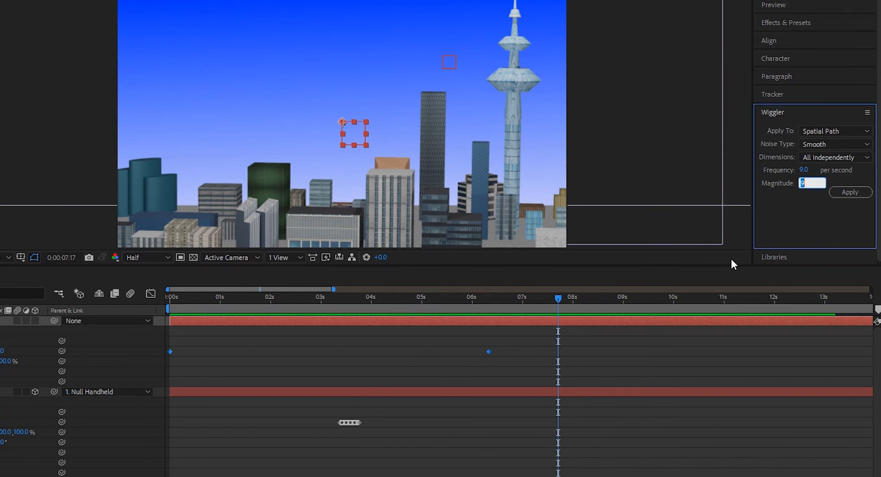
{"action": "type", "text": "4"}
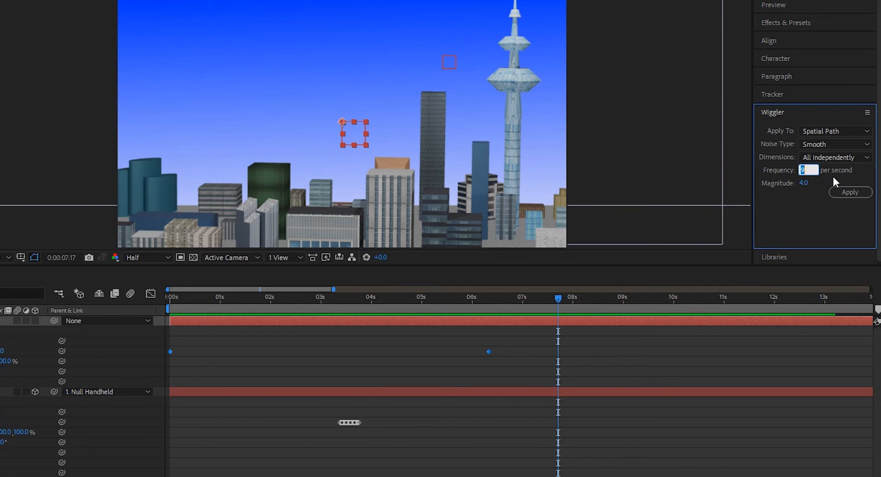
{"action": "type", "text": "3"}
{"action": "left_click", "coordinate": [840, 192]}
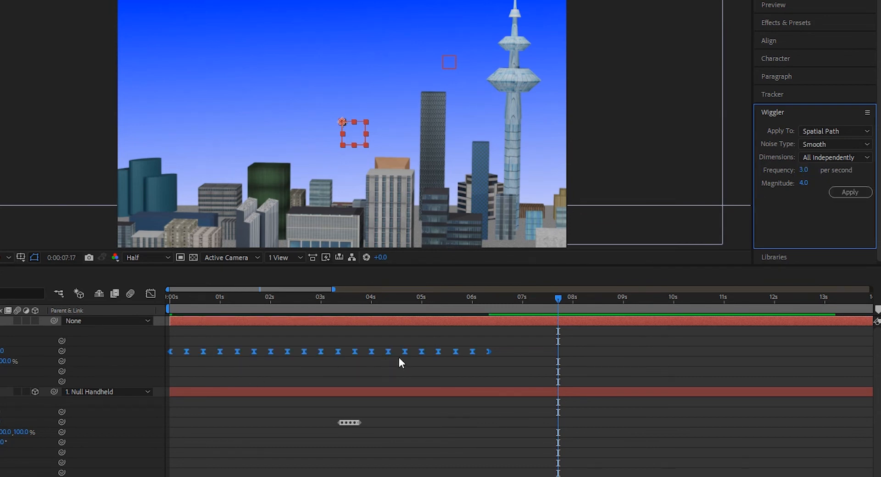
Step: Play the shot from the start to check the wiggled handheld motion
{"action": "left_click", "coordinate": [169, 299]}
{"action": "key", "text": "space"}
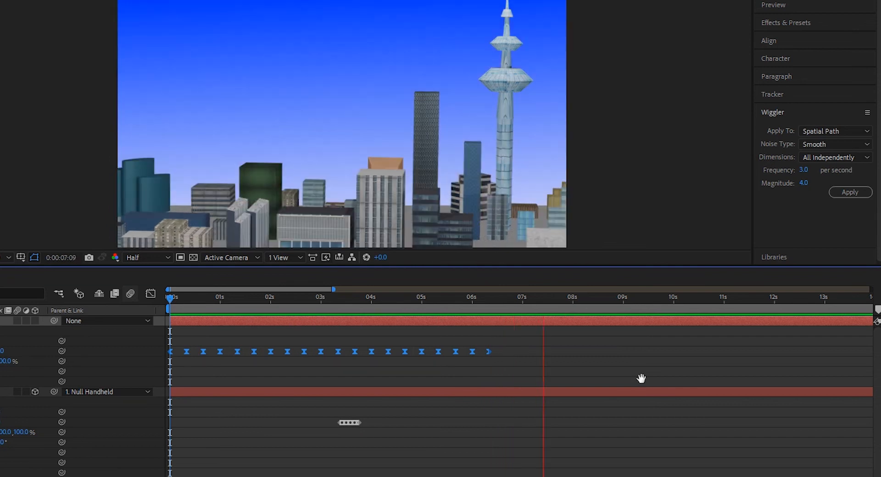
{"action": "key", "text": "space"}
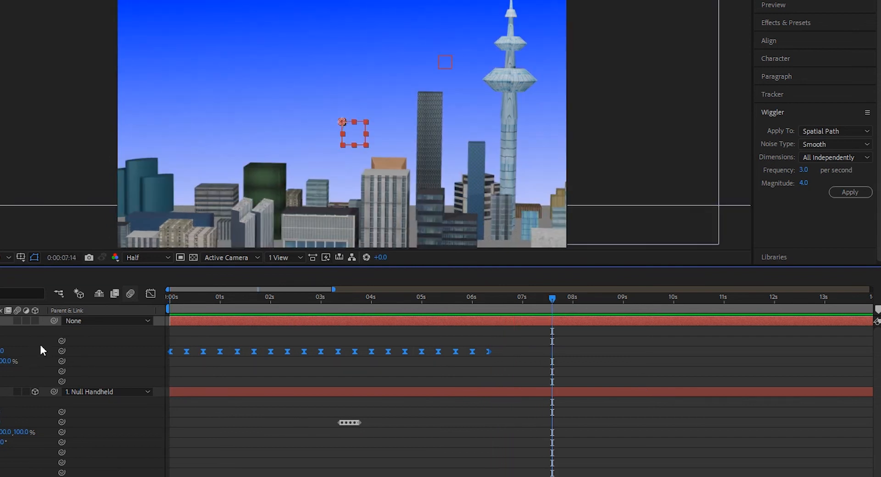
Step: Make Null Handheld a 3D layer and wiggle both its position keyframes with frequency 4 and magnitude 7
{"action": "left_click", "coordinate": [35, 321]}
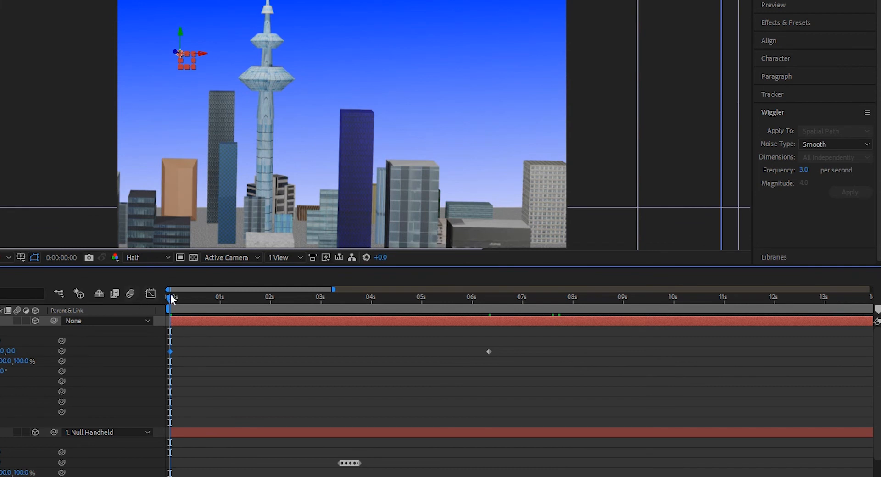
{"action": "left_click_drag", "start_coordinate": [170, 298], "coordinate": [580, 277]}
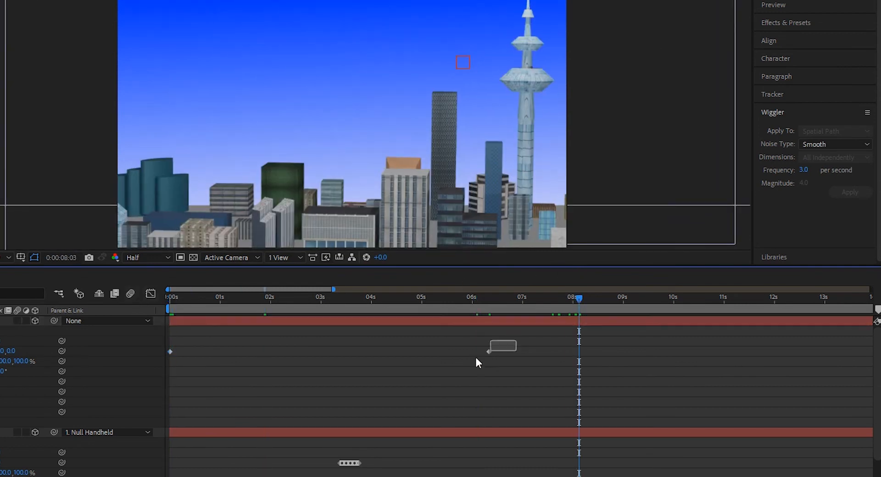
{"action": "left_click_drag", "start_coordinate": [476, 358], "coordinate": [164, 379]}
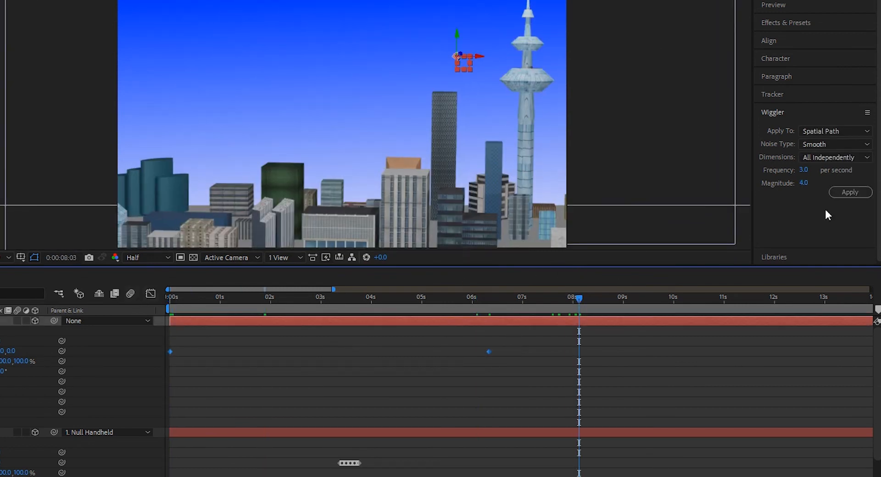
{"action": "left_click", "coordinate": [803, 183]}
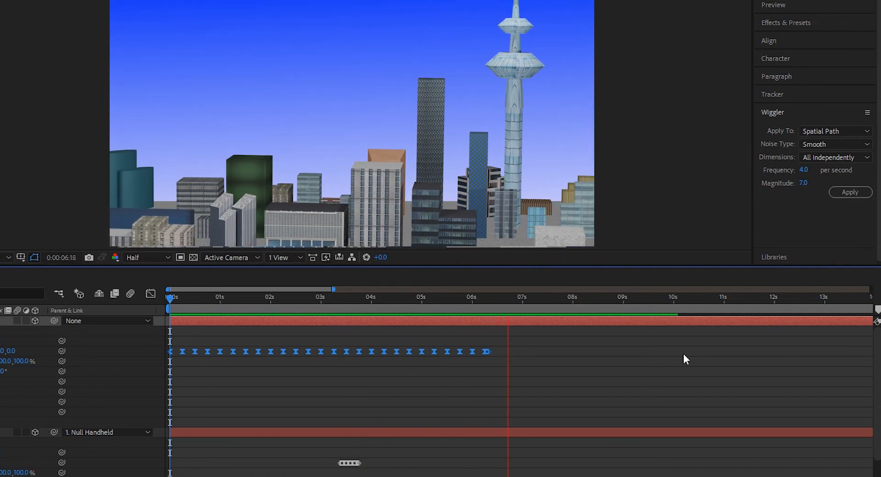
Step: Replay the shot from the start to review the stronger handheld motion on the 3D null
{"action": "key", "text": "space"}
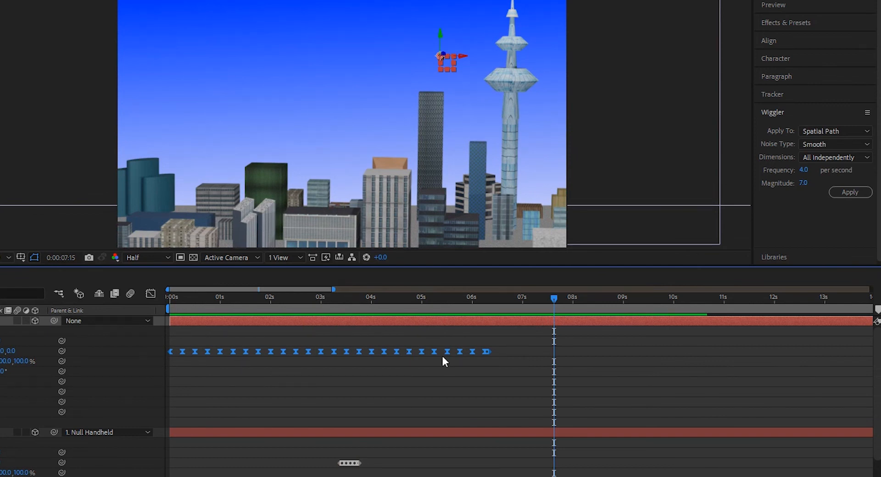
{"action": "left_click", "coordinate": [169, 293]}
{"action": "key", "text": "space"}
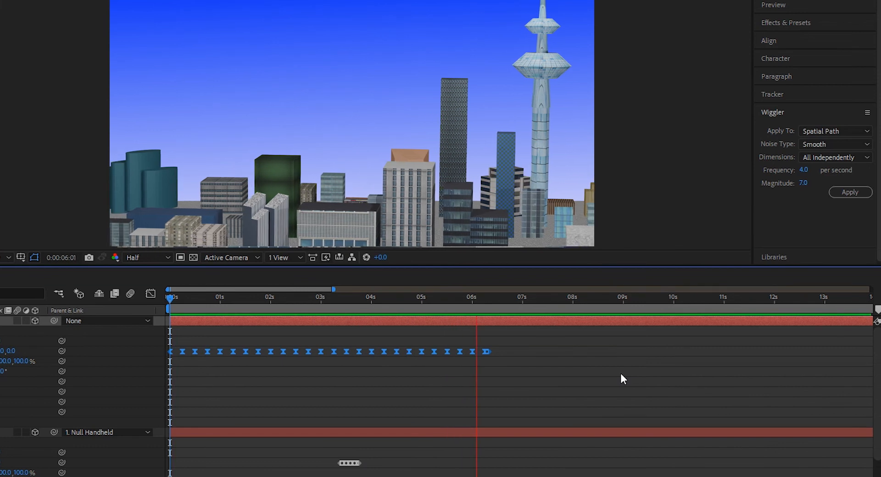
{"action": "key", "text": "space"}
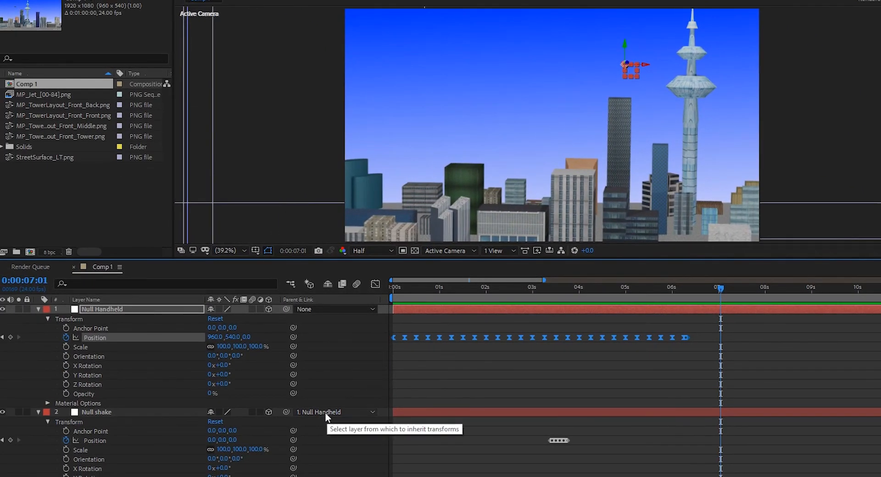
Step: Examine the parenting chain and position keyframes of Camera 1, Null shake and Null Handheld
{"action": "left_click", "coordinate": [39, 412]}
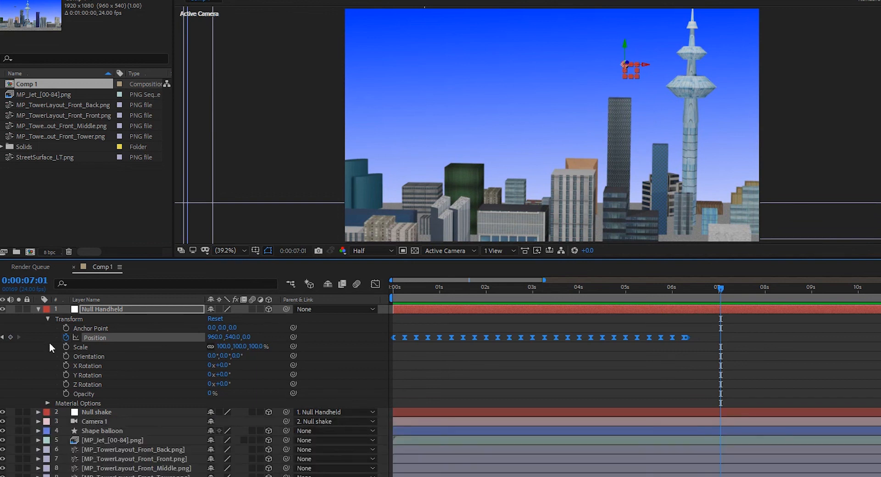
{"action": "left_click", "coordinate": [38, 308]}
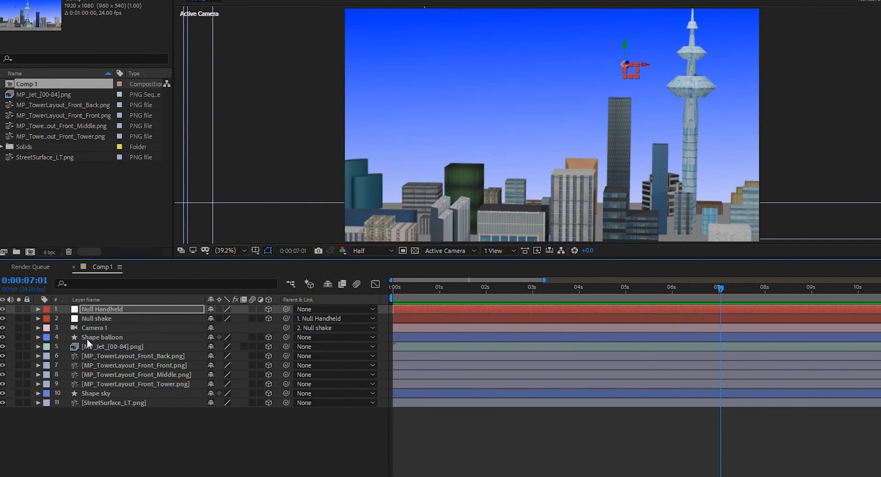
{"action": "left_click", "coordinate": [38, 328]}
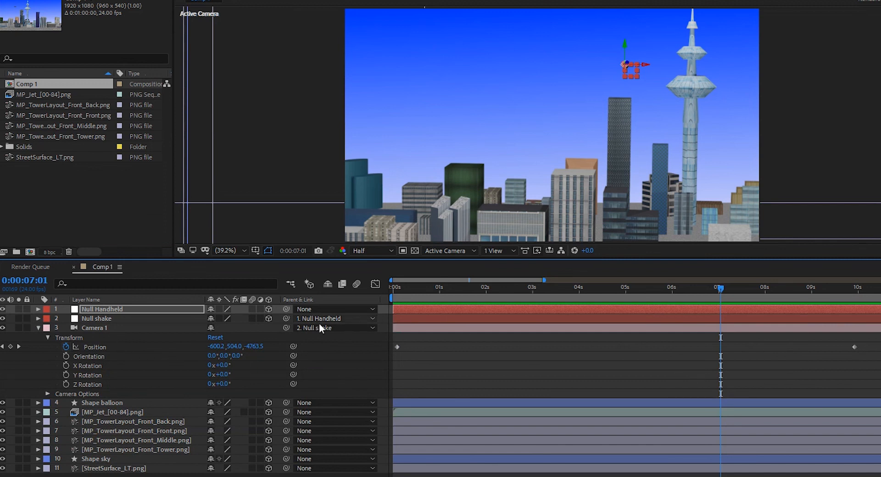
{"action": "left_click", "coordinate": [38, 319]}
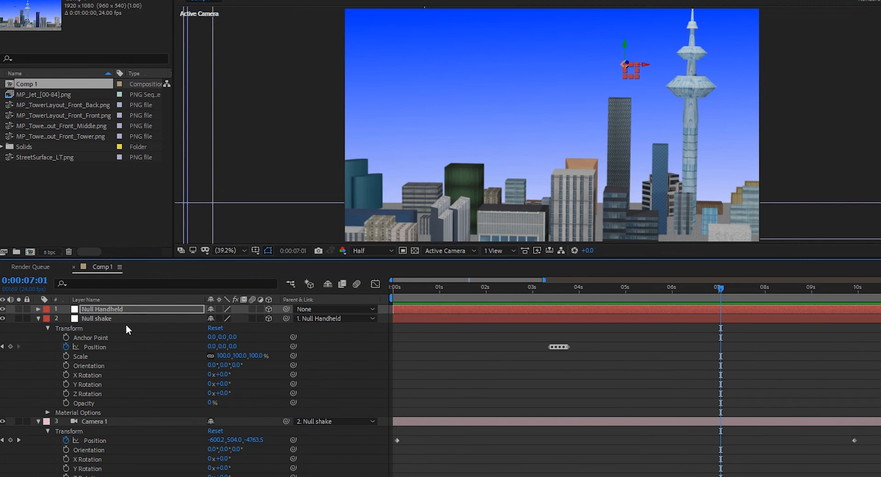
{"action": "left_click", "coordinate": [38, 319]}
{"action": "left_click", "coordinate": [38, 319]}
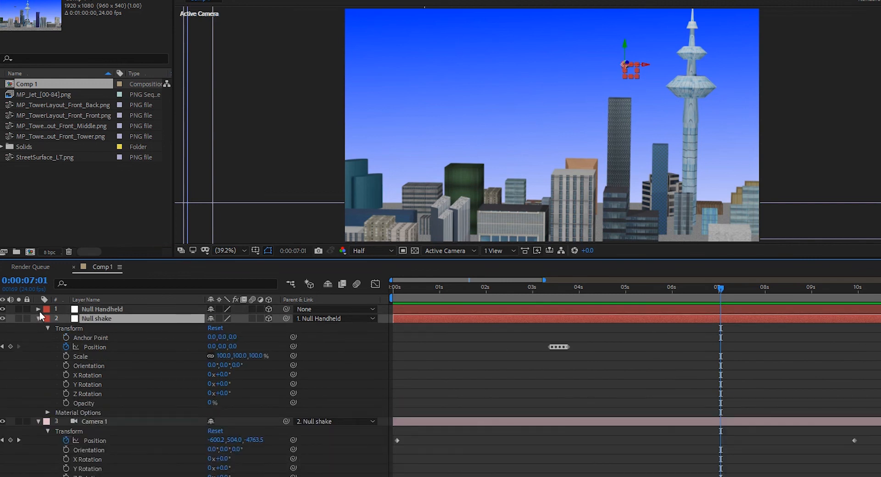
{"action": "left_click", "coordinate": [39, 309]}
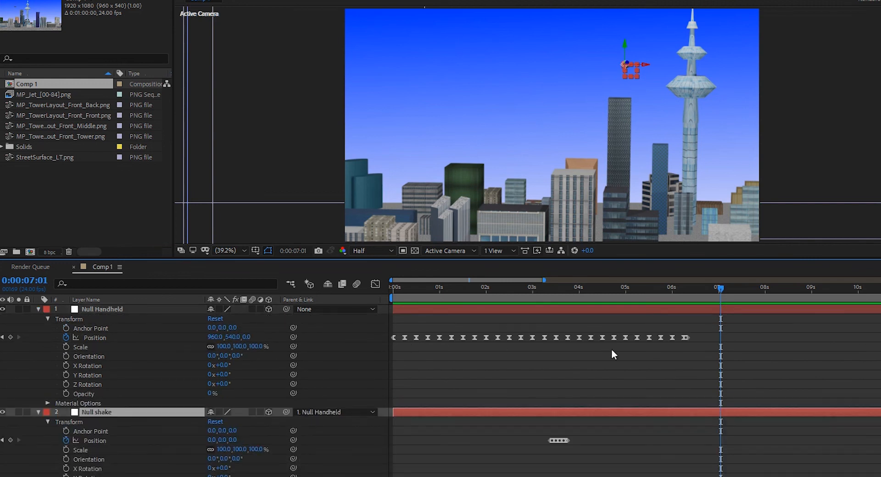
{"action": "scroll", "coordinate": [642, 367], "scroll_direction": "down", "scroll_amount": 5}
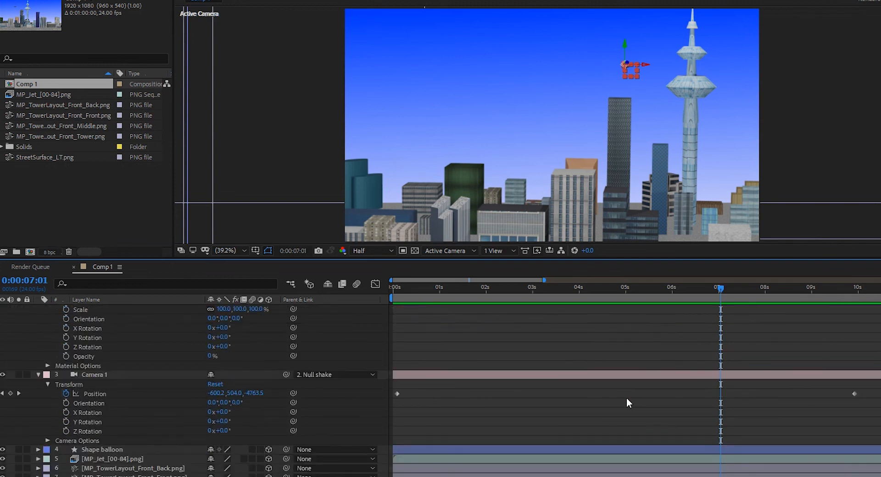
{"action": "scroll", "coordinate": [633, 390], "scroll_direction": "up", "scroll_amount": 3}
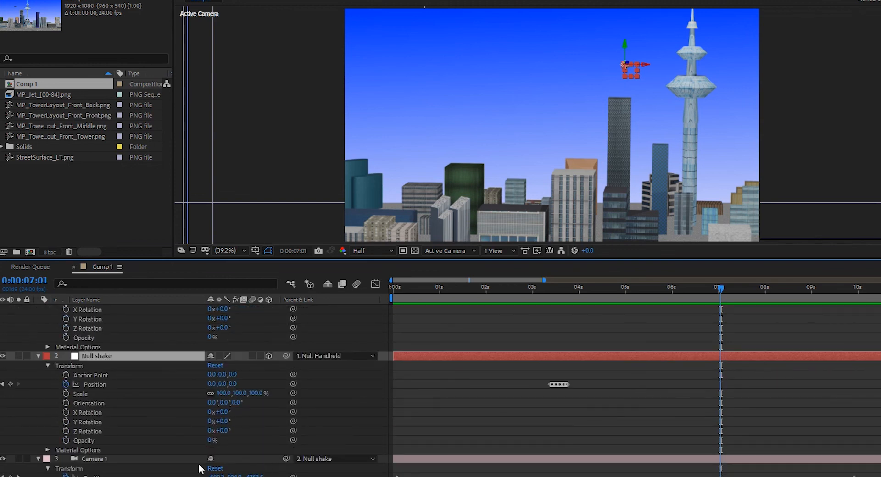